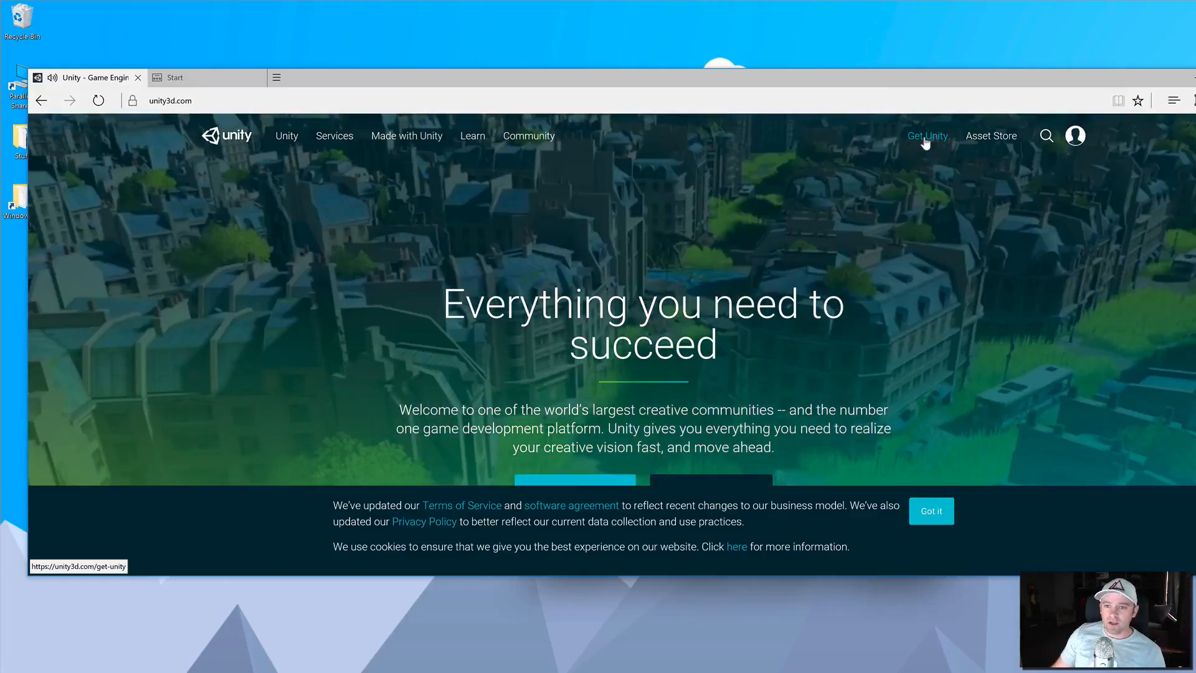
- Go to the Get Unity page and choose to download the free Personal plan
left_click(924, 140)
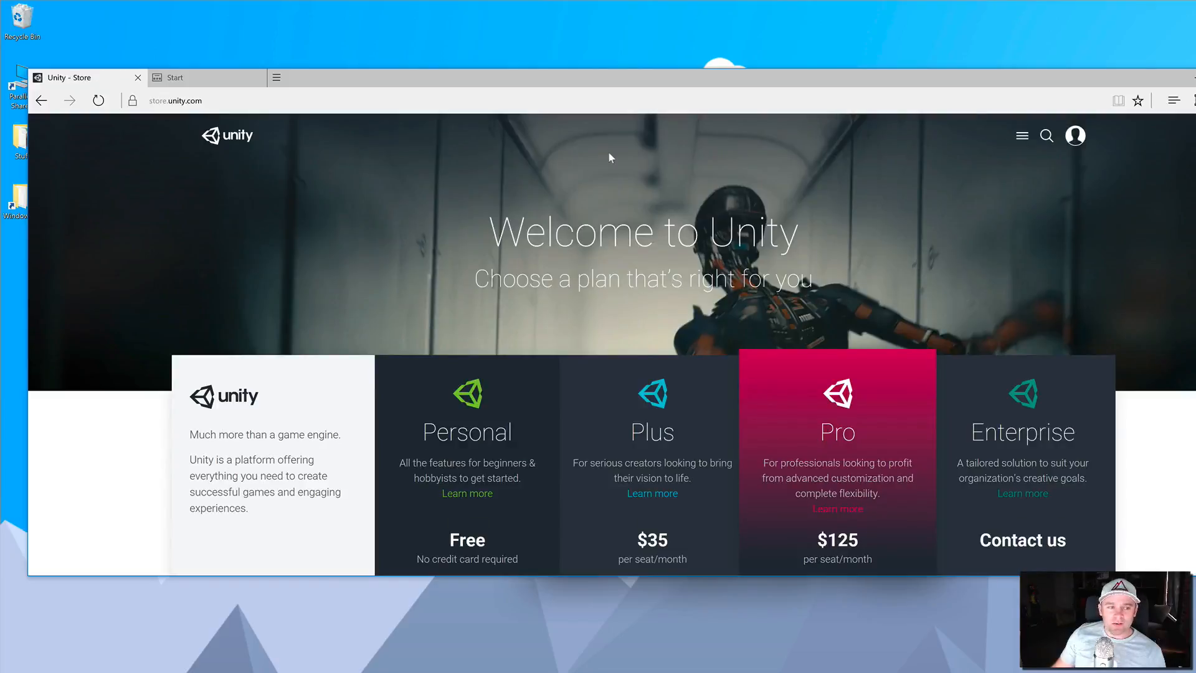
scroll(554, 249, "down", 3)
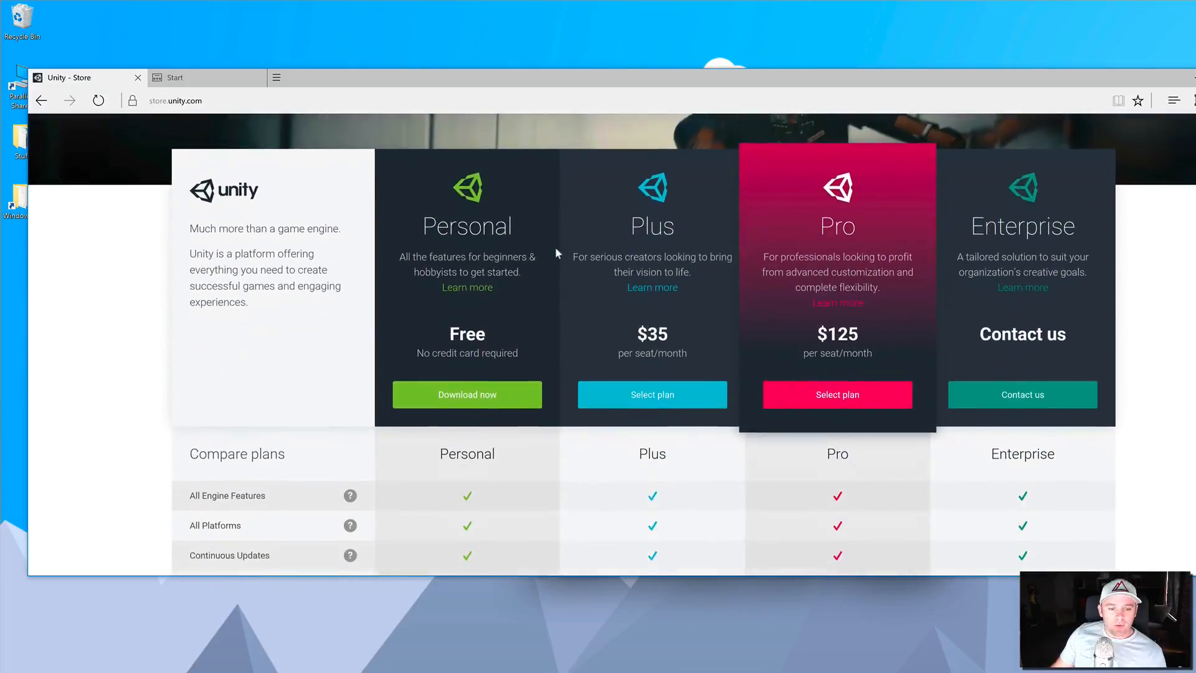
left_click(459, 391)
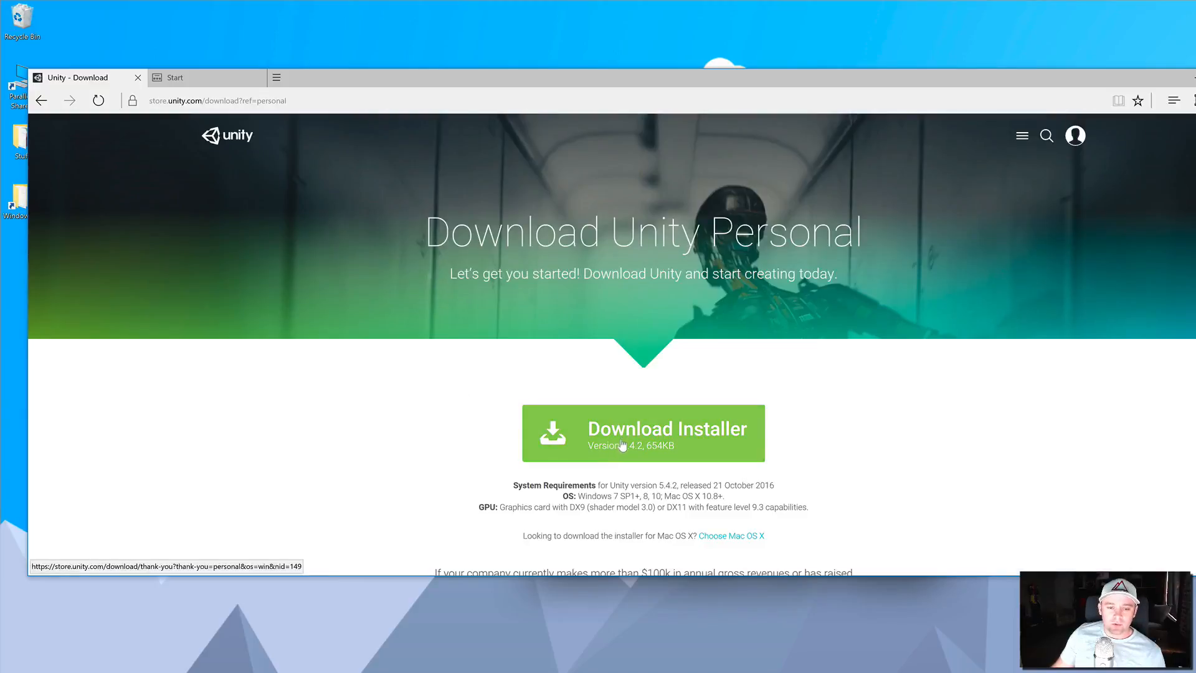
- Download the Unity Download Assistant installer and run it, allowing it to make changes to the device
left_click(622, 444)
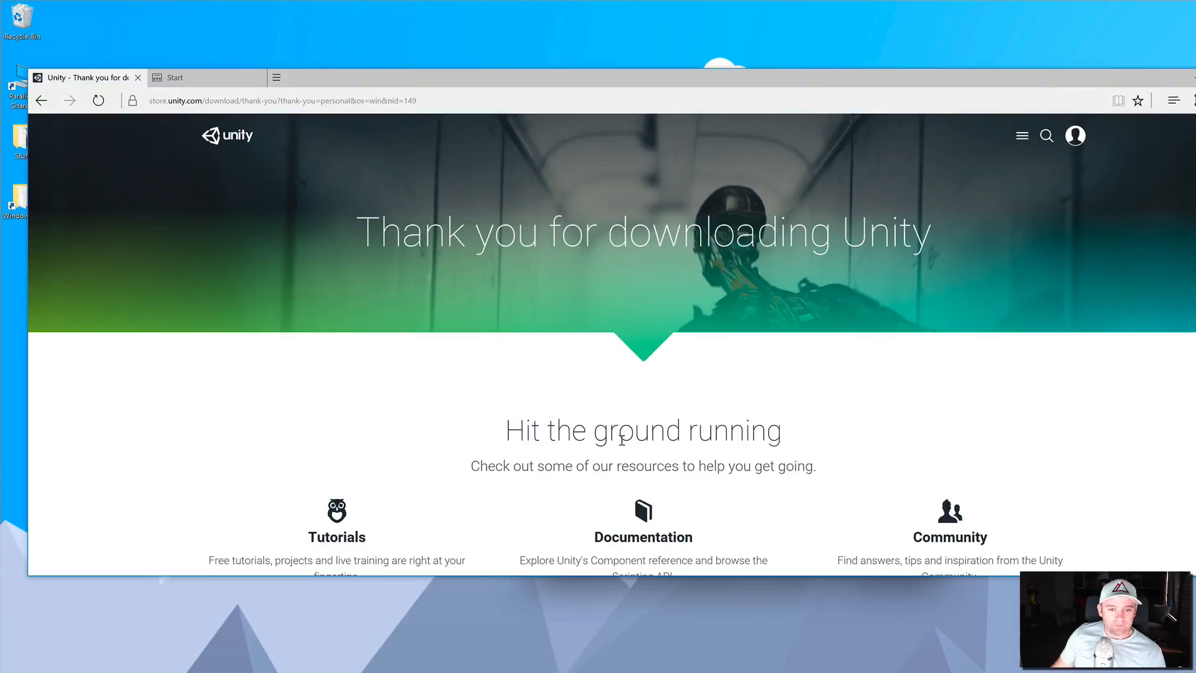
left_click(719, 552)
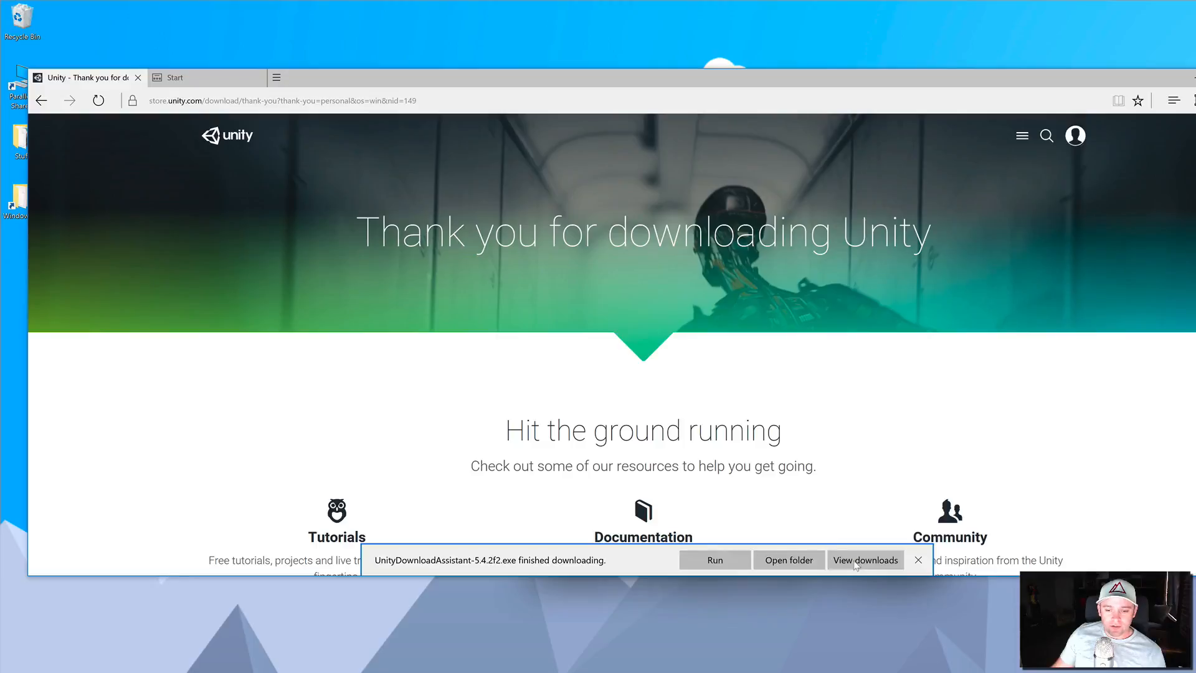
left_click(716, 560)
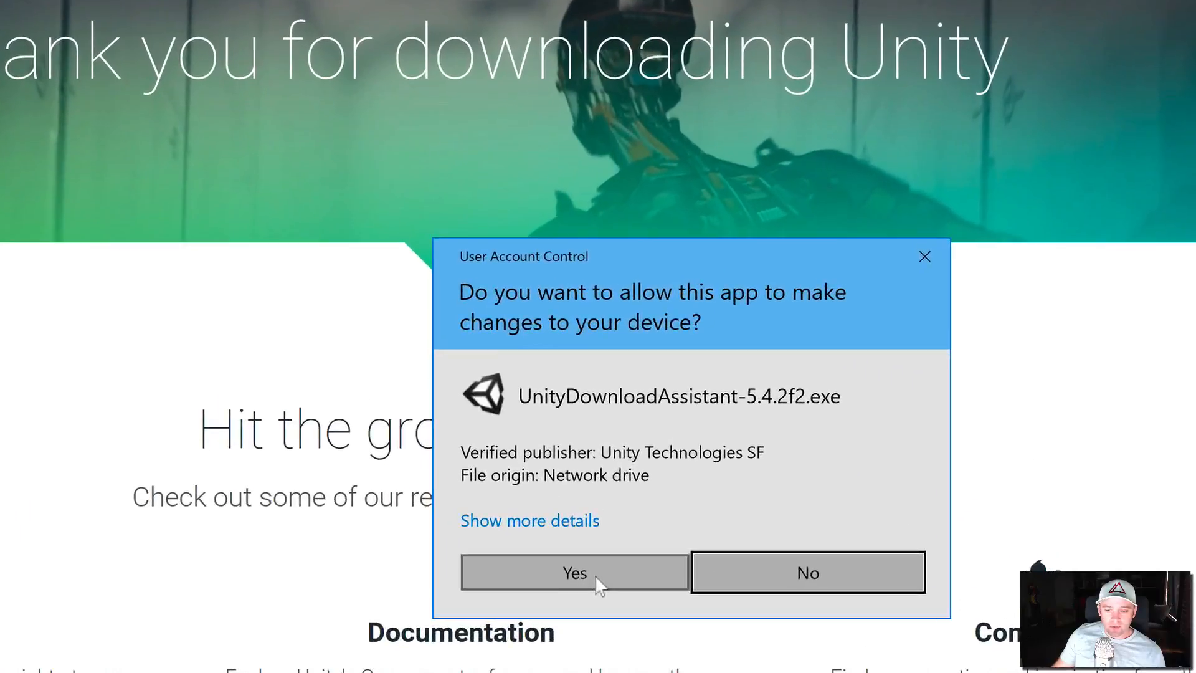
left_click(715, 509)
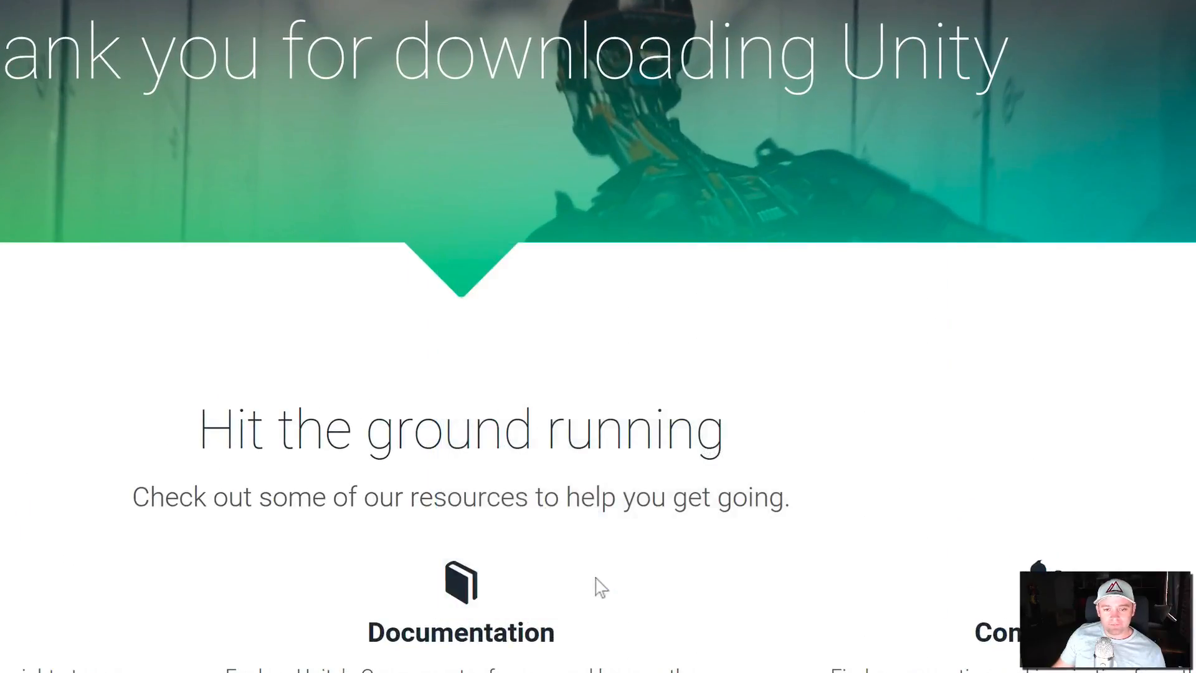
- Start the Download Assistant, accept the Unity license terms and keep the 64 bit architecture
left_click(810, 596)
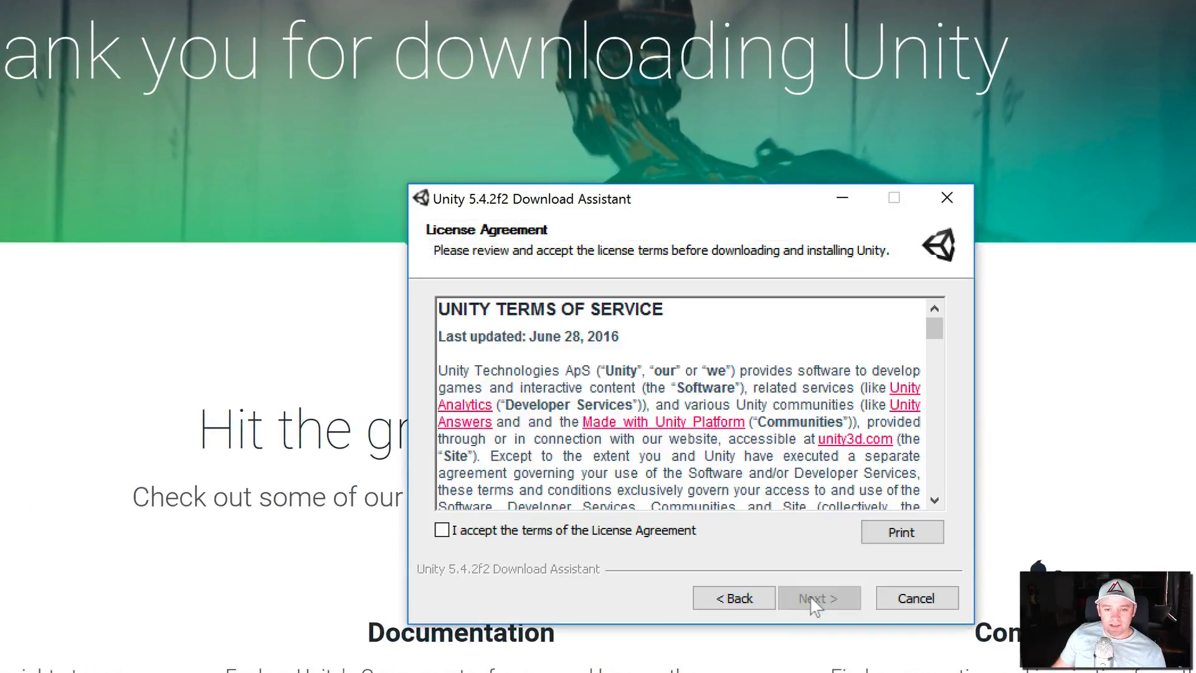
left_click(758, 598)
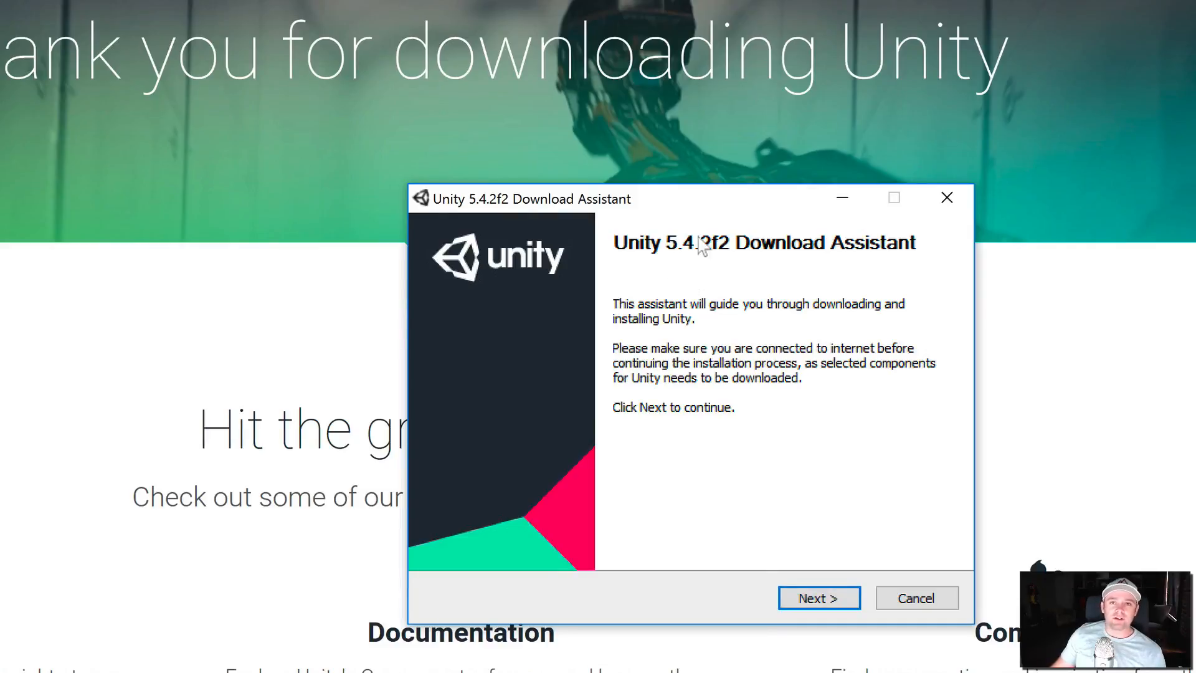
left_click(811, 598)
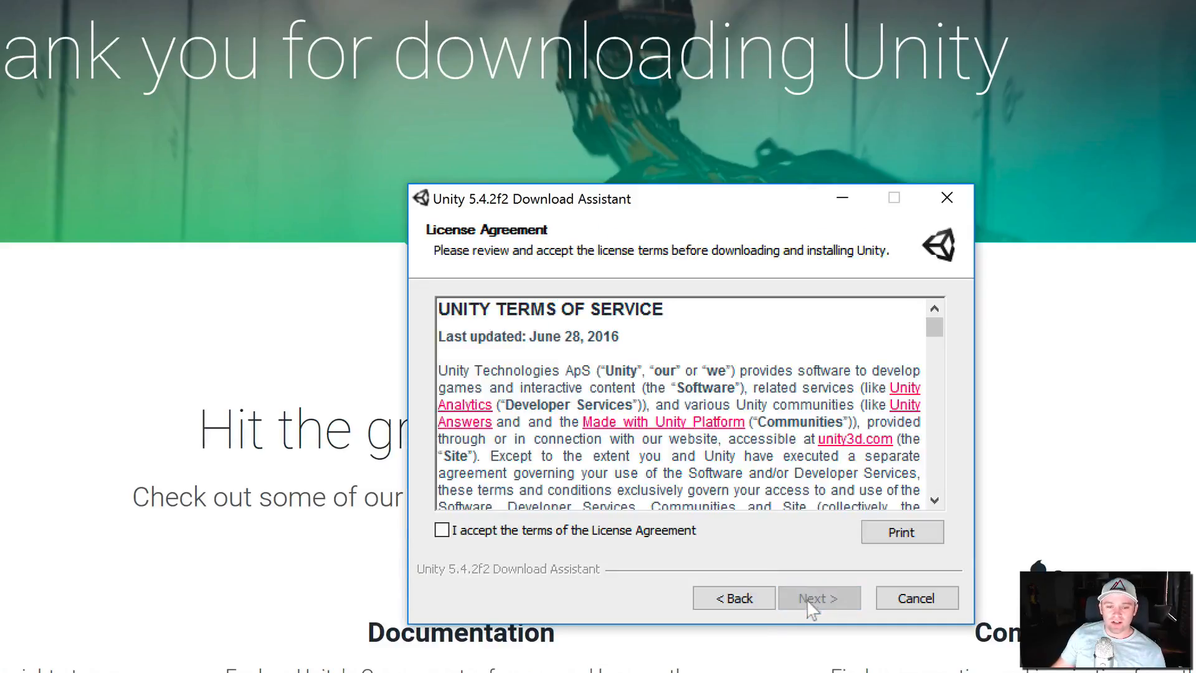
left_click(505, 530)
left_click(821, 599)
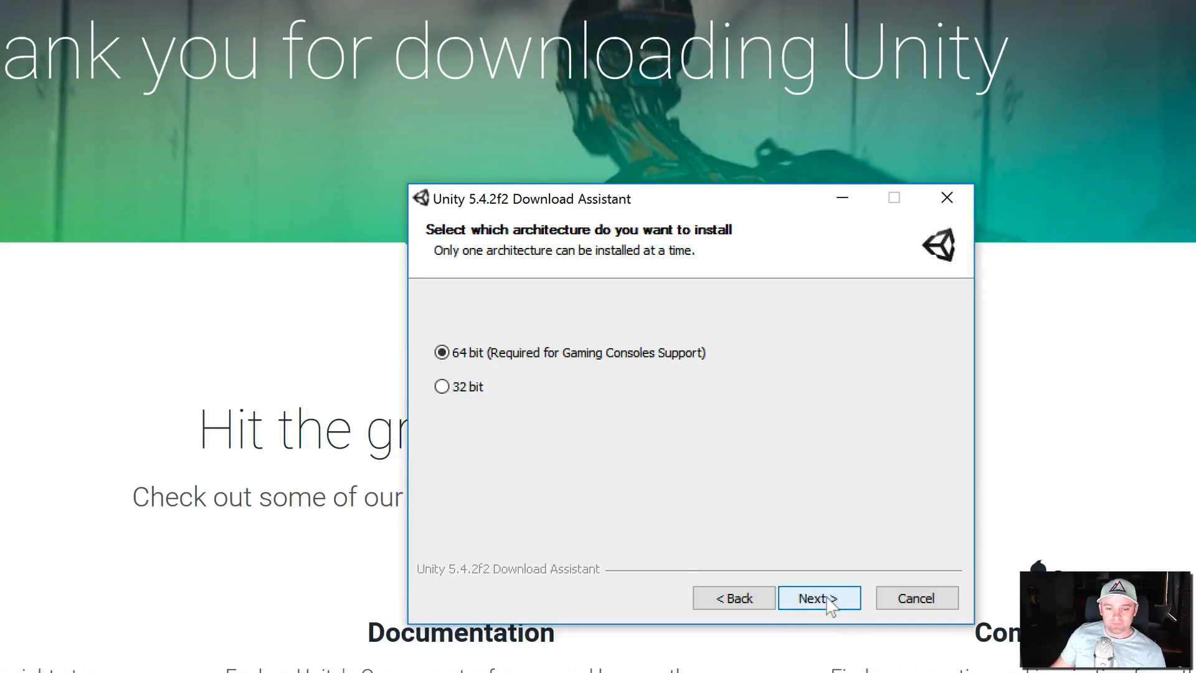
left_click(834, 599)
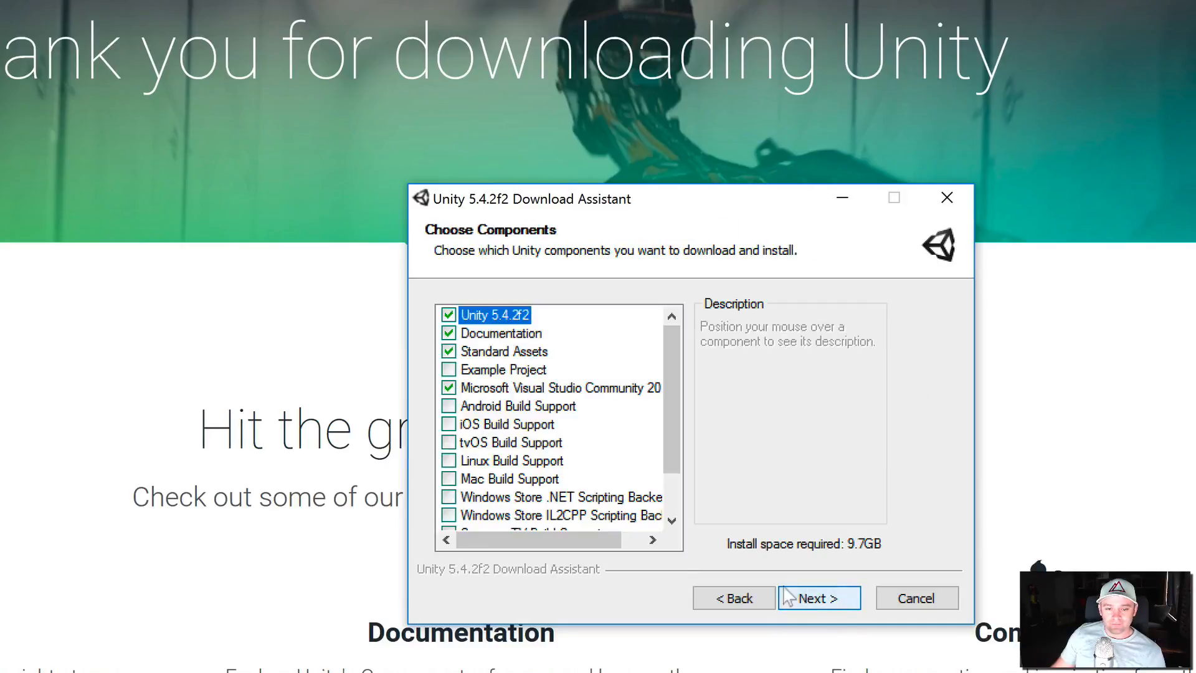
- Review the list of Unity components and their descriptions and download sizes
mouse_move(514, 395)
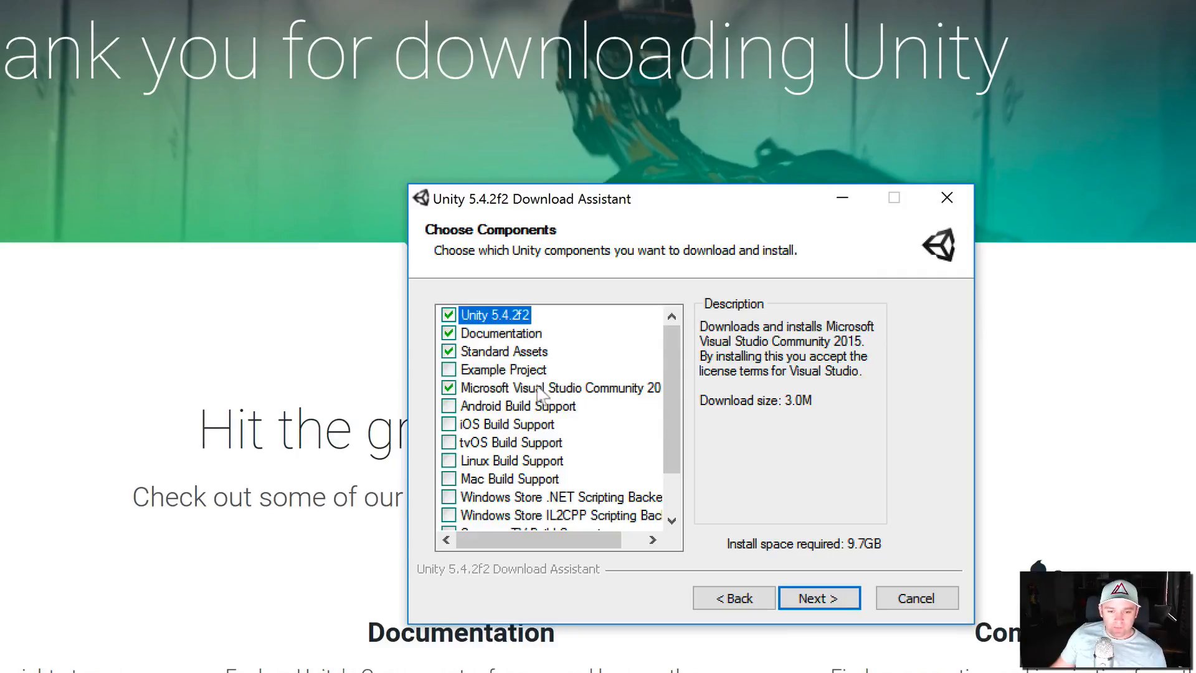
mouse_move(507, 358)
mouse_move(511, 335)
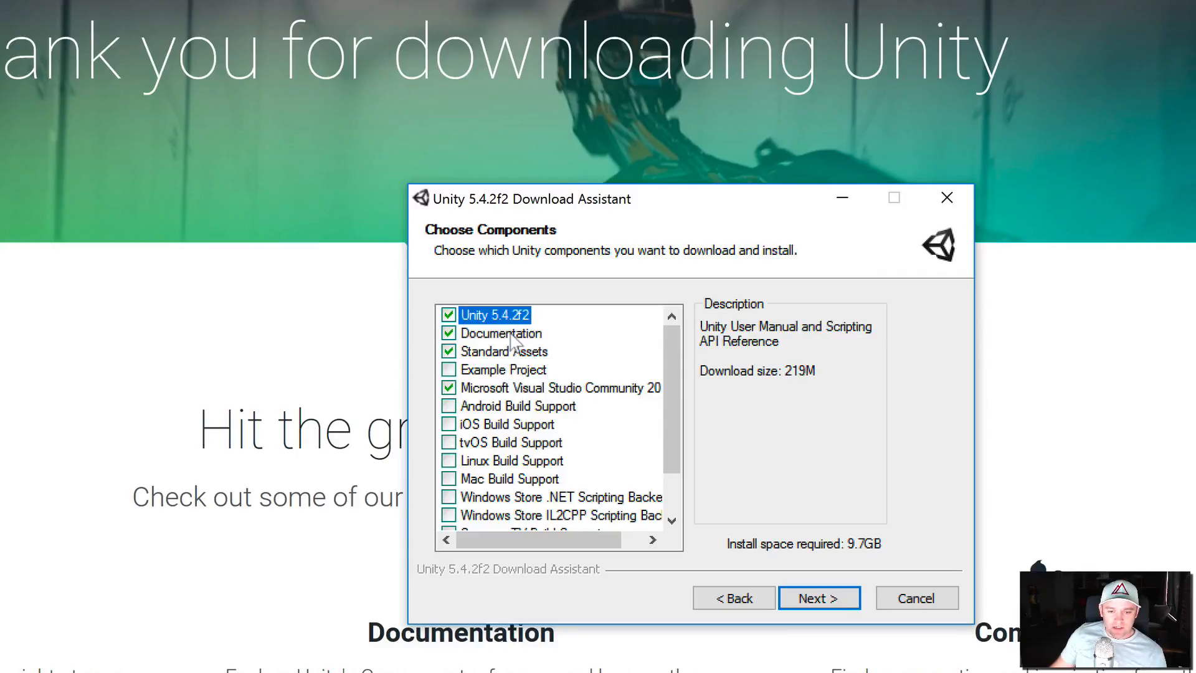
scroll(529, 480, "down", 1)
mouse_move(535, 502)
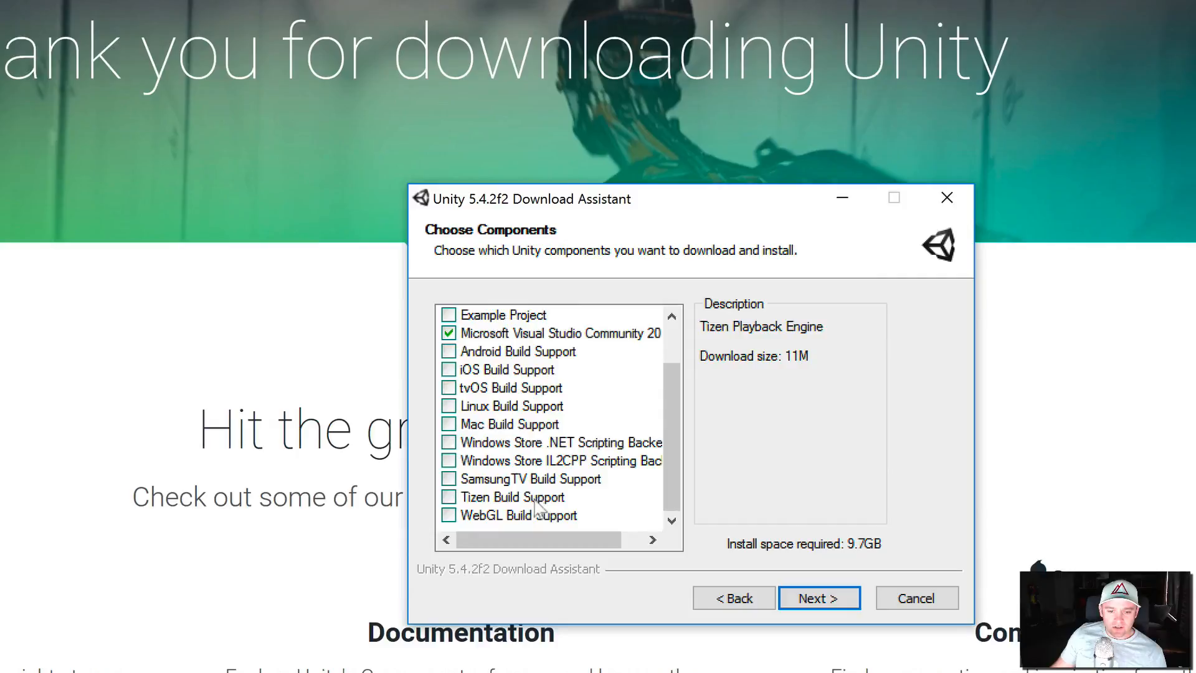
mouse_move(619, 370)
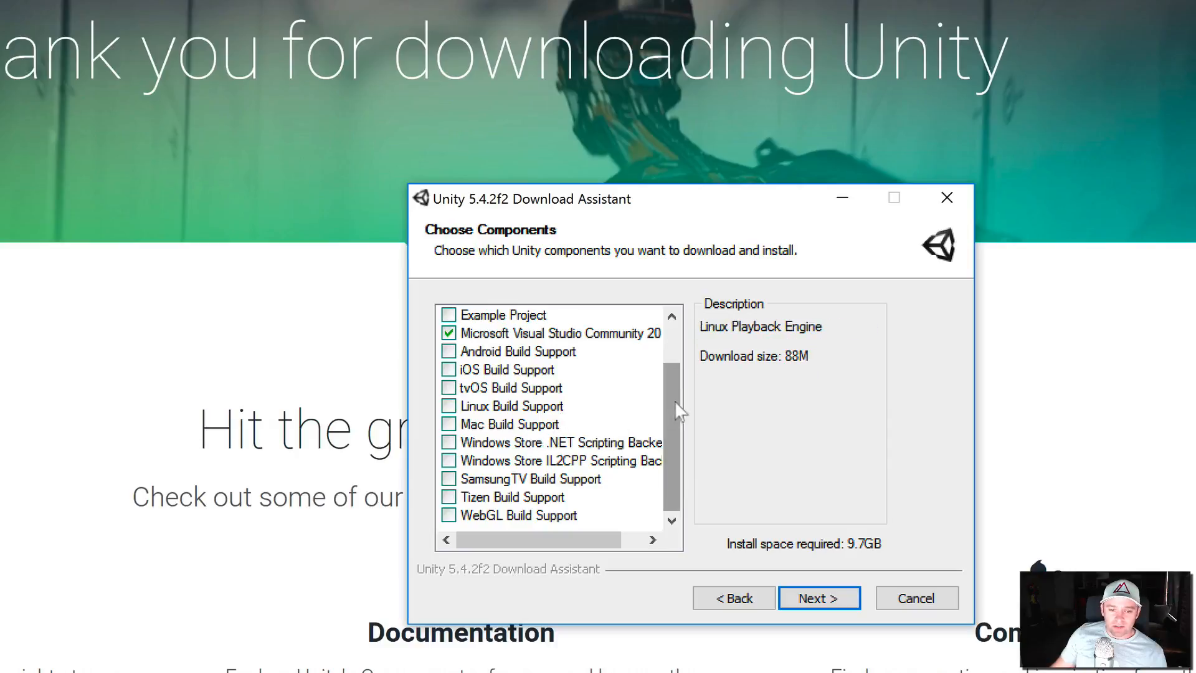
scroll(679, 411, "up", 1)
mouse_move(501, 423)
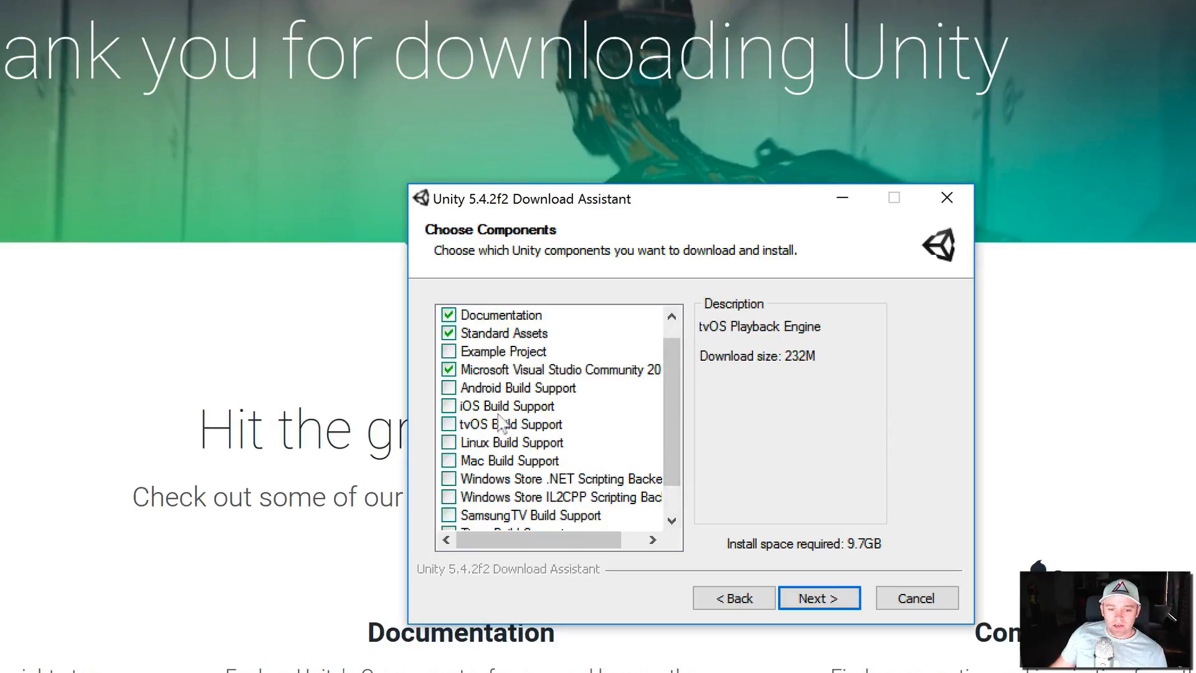
mouse_move(531, 450)
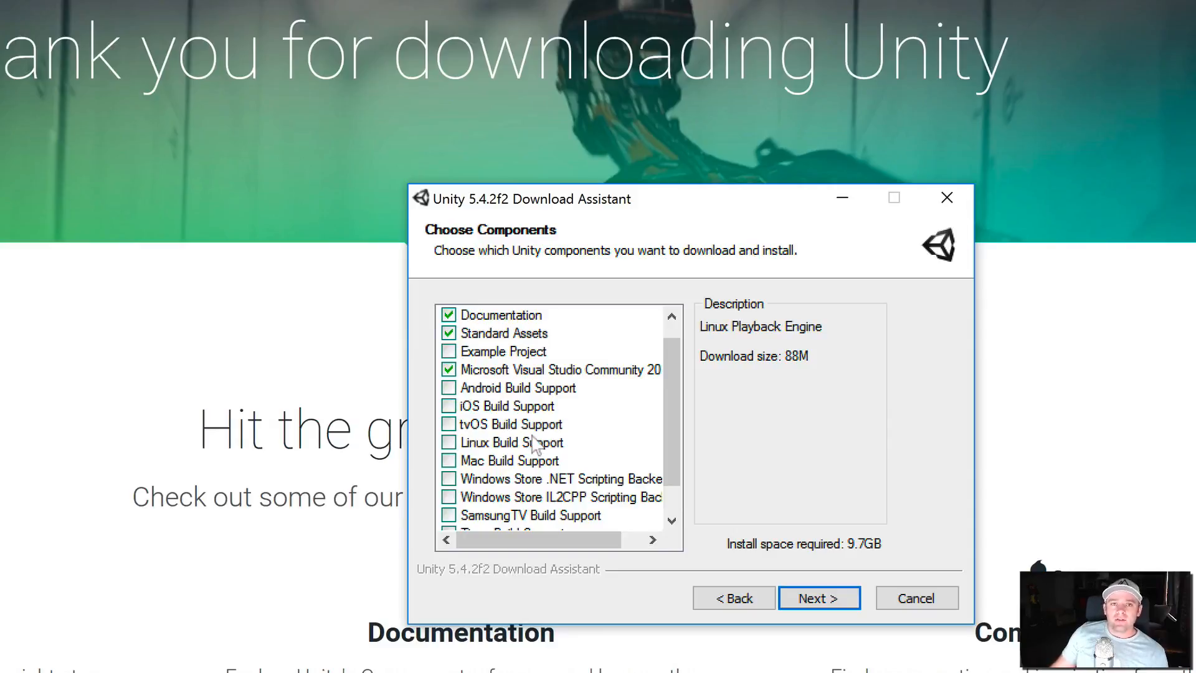
mouse_move(546, 431)
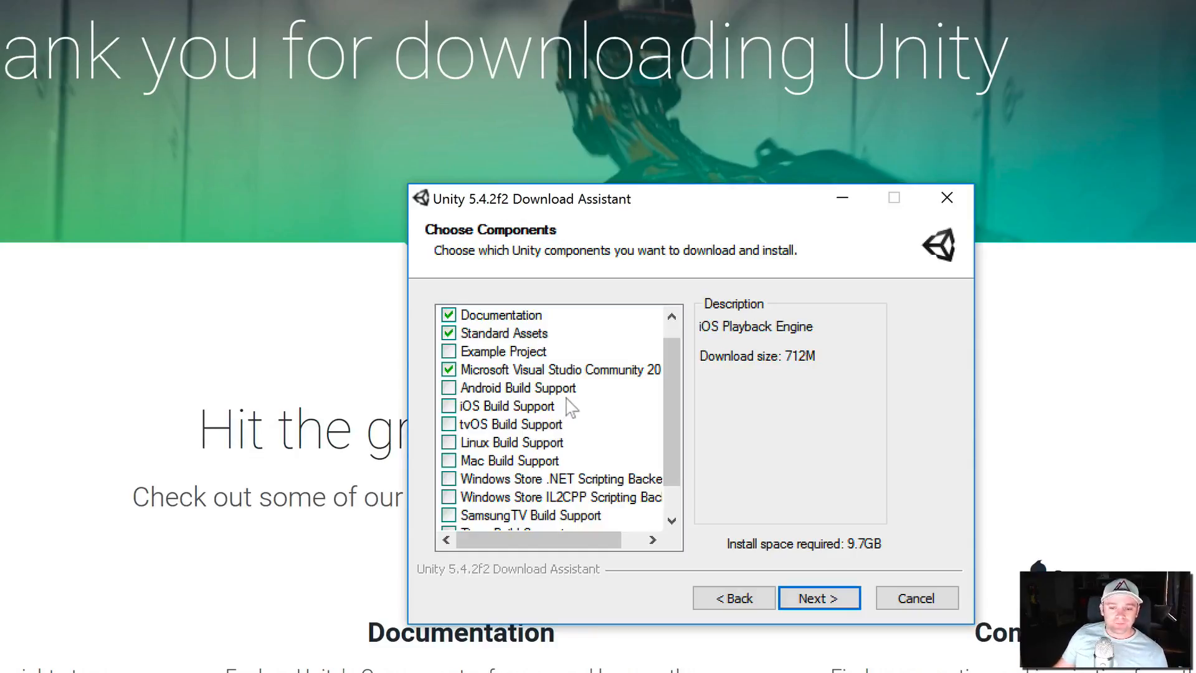
mouse_move(627, 323)
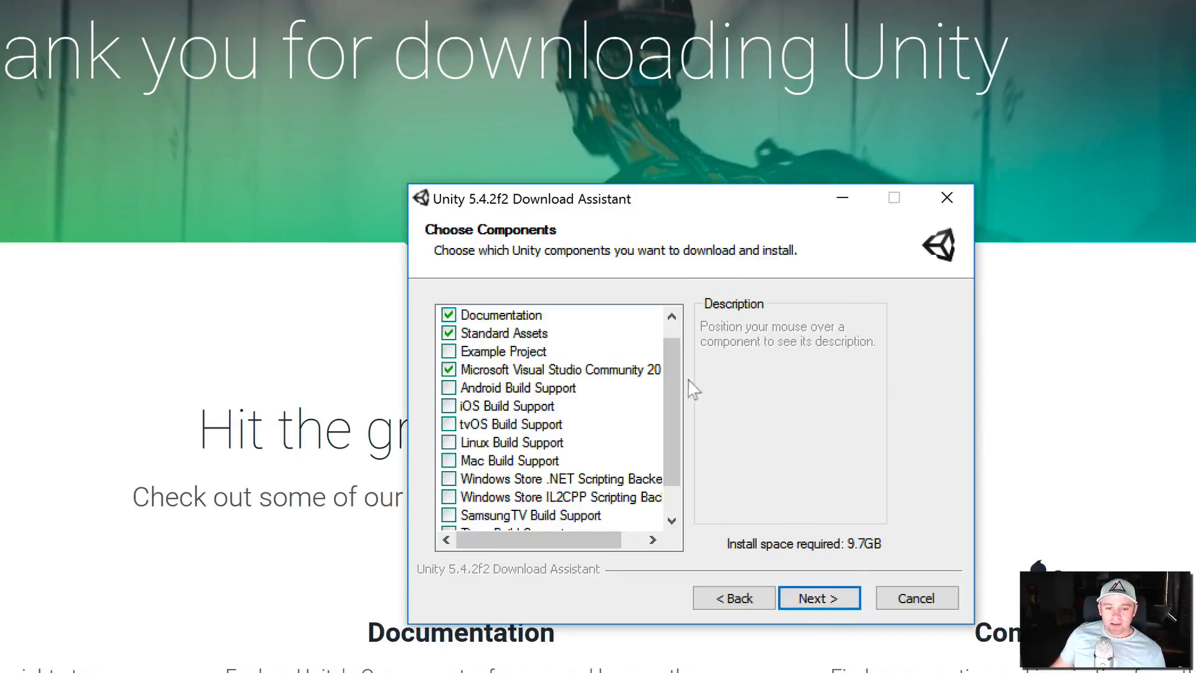
scroll(676, 384, "up", 1)
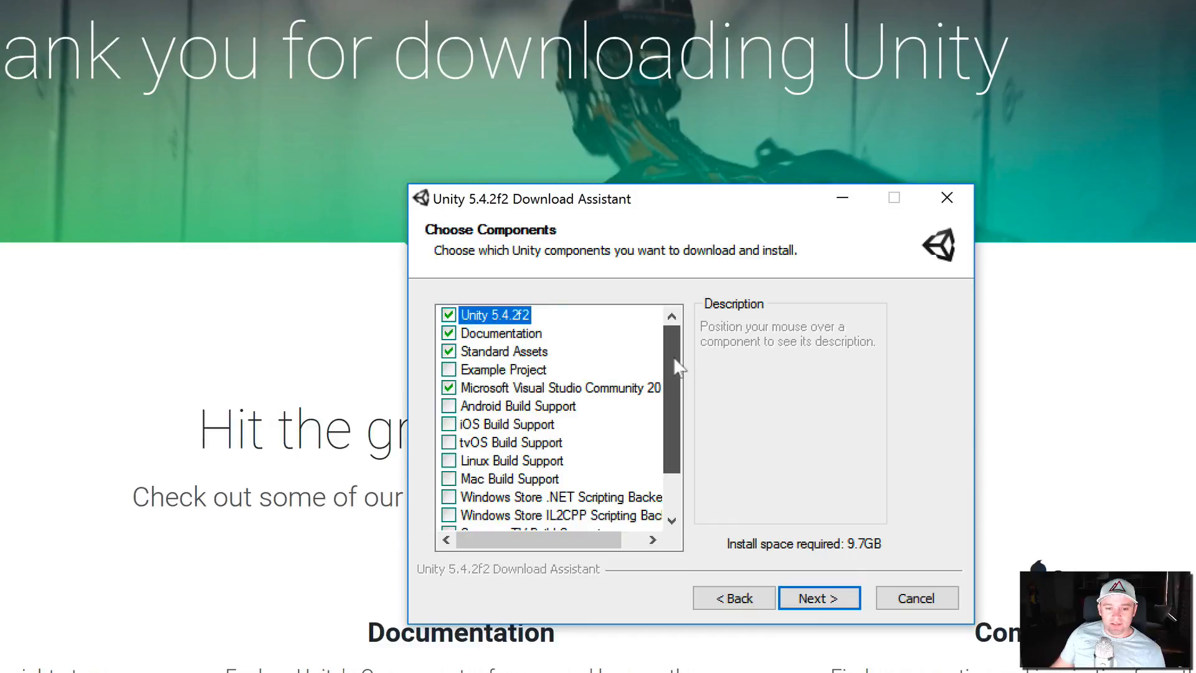
scroll(682, 449, "down", 1)
scroll(680, 374, "up", 1)
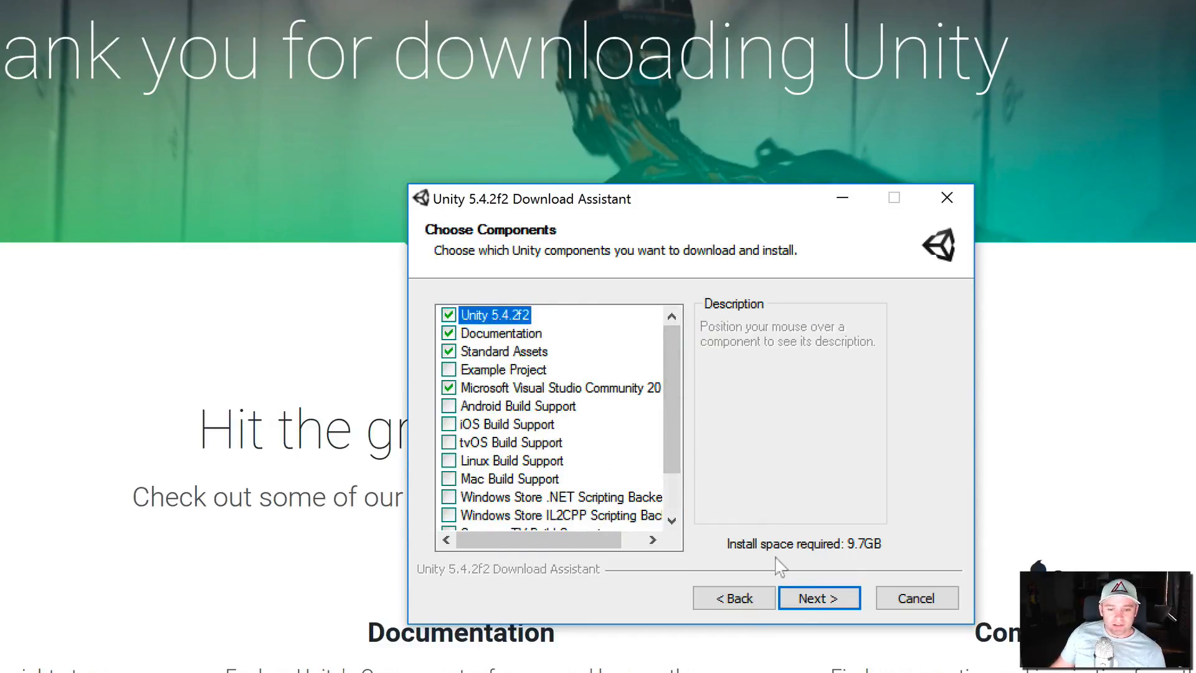
- Deselect Standard Assets from the components and keep the default download and install locations
left_click(451, 352)
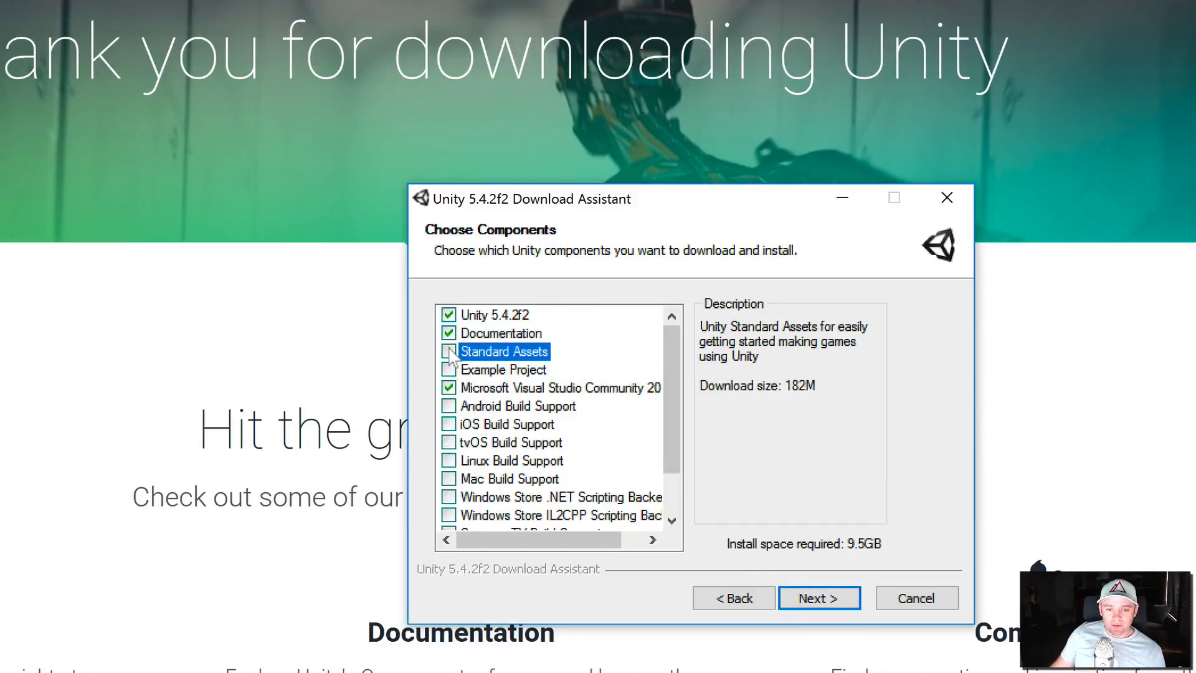
left_click(820, 599)
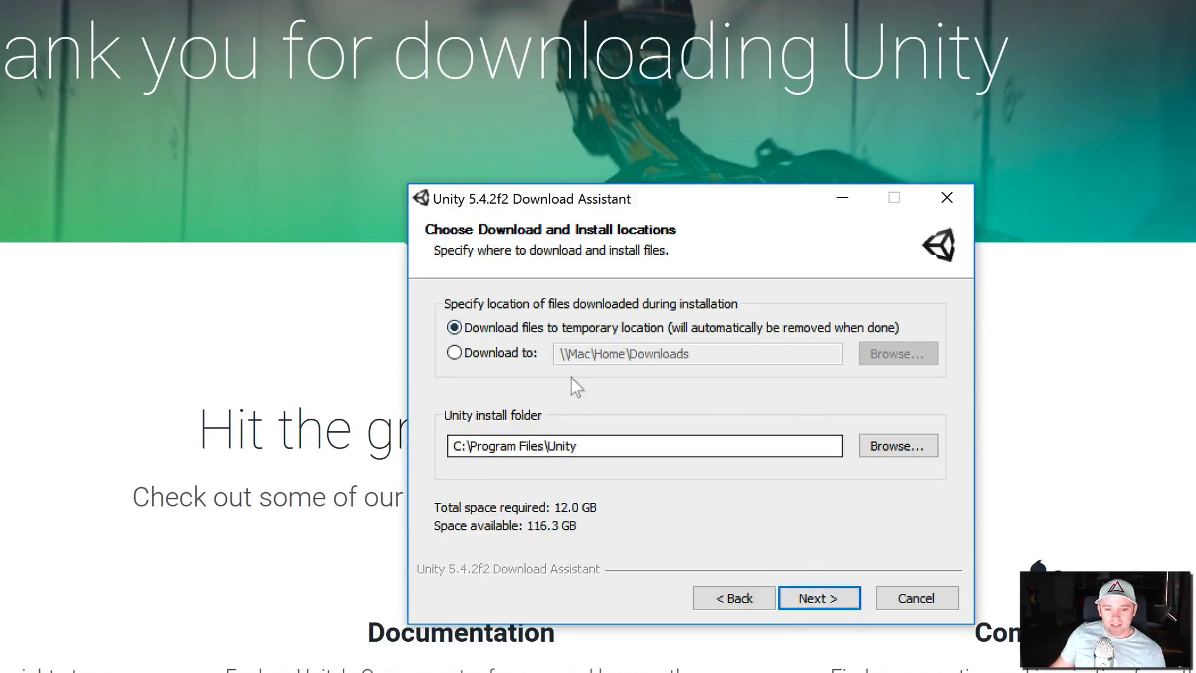
left_click(832, 599)
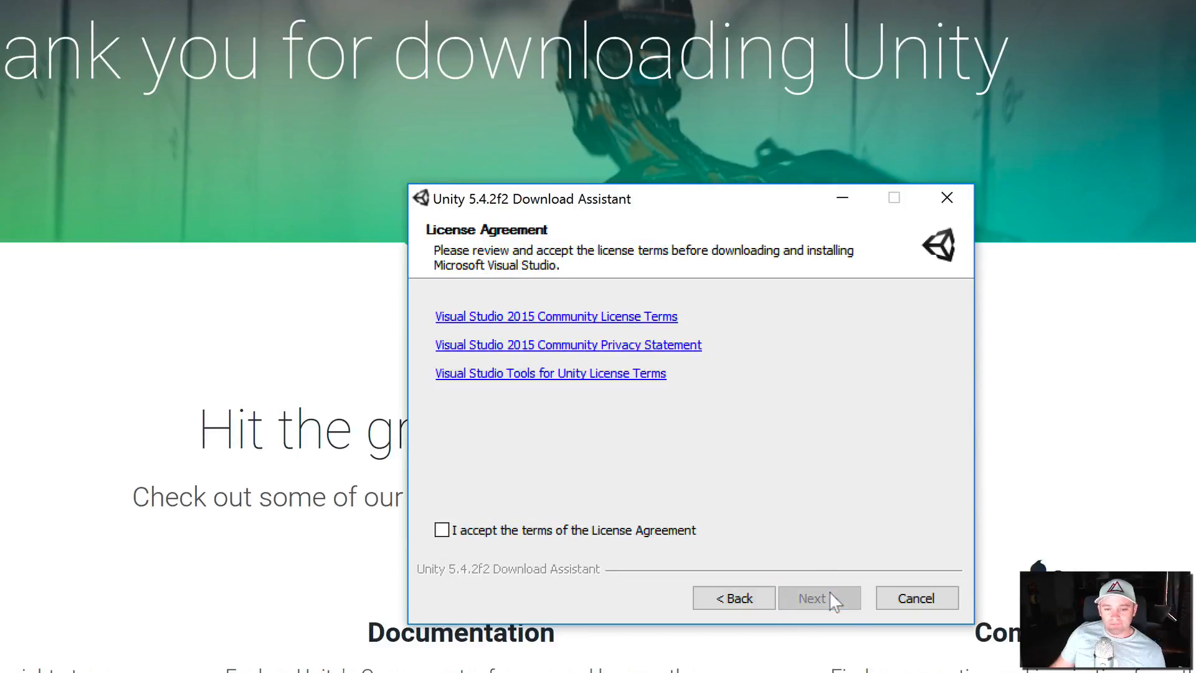
- Accept the Visual Studio license terms, run the installation, and finish setup with Launch Unity checked
left_click(562, 533)
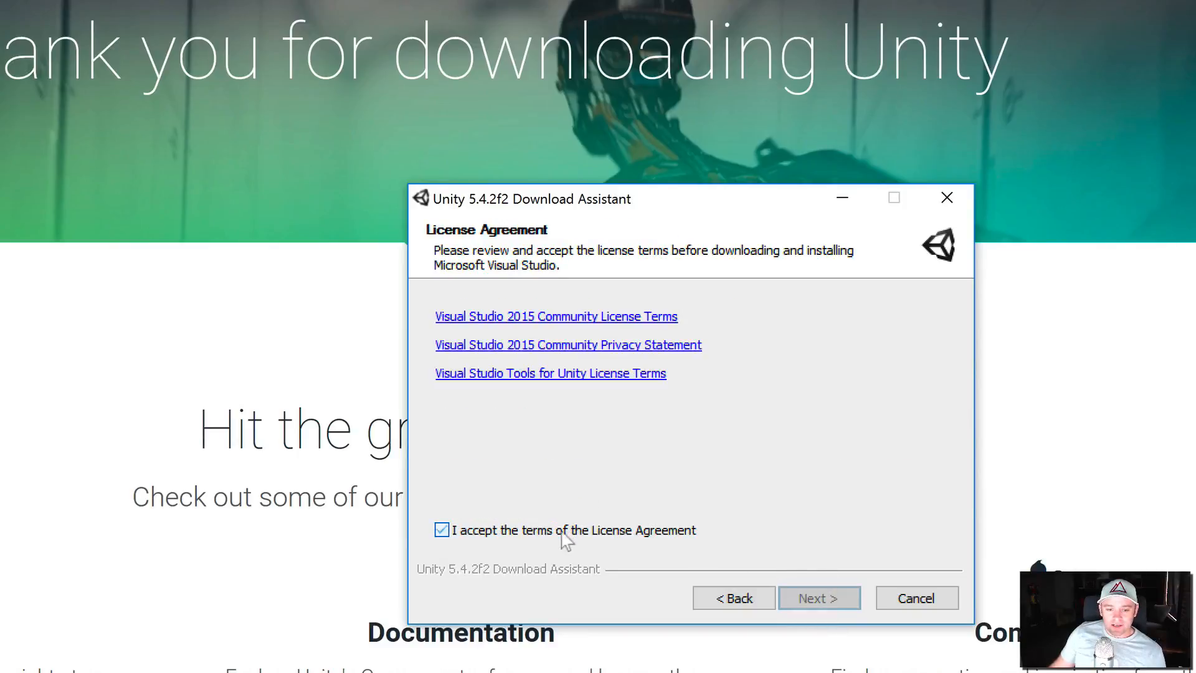
left_click(818, 597)
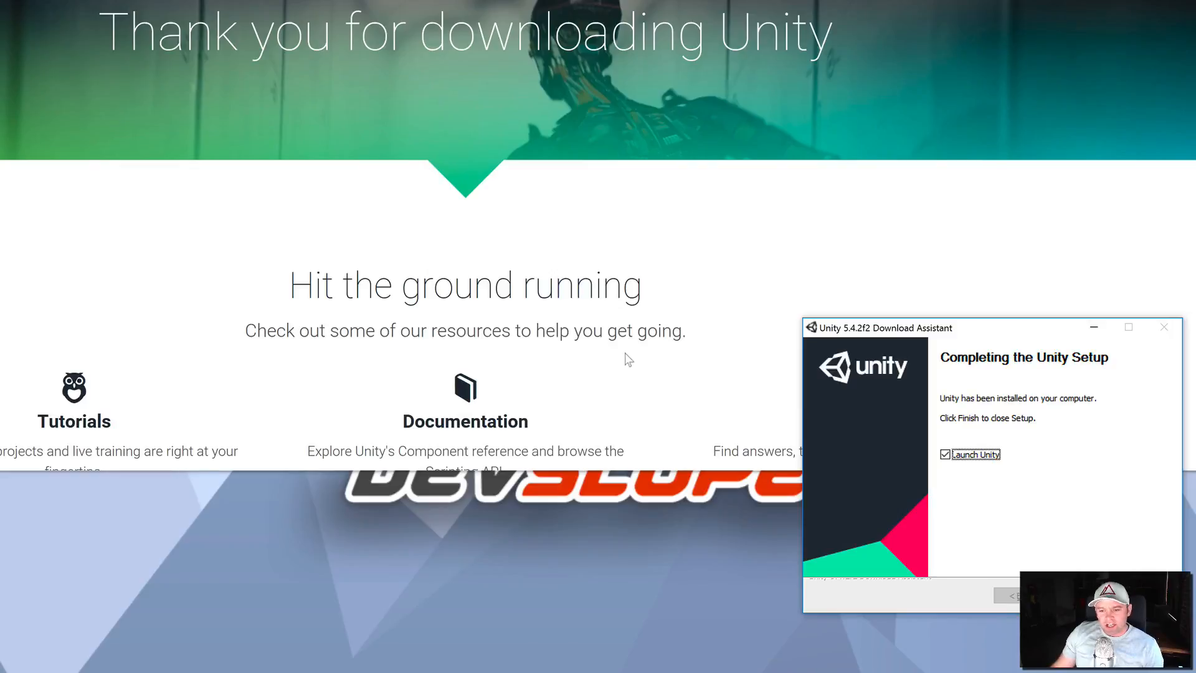
left_click_drag(938, 328, 711, 116)
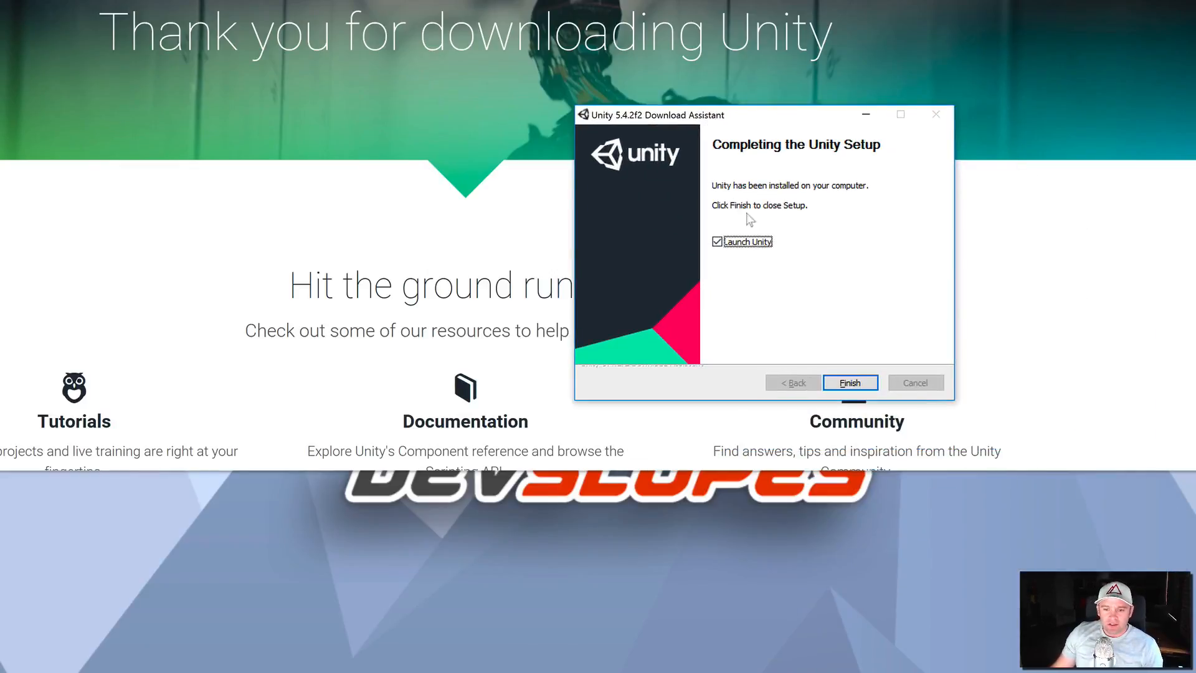
left_click(850, 382)
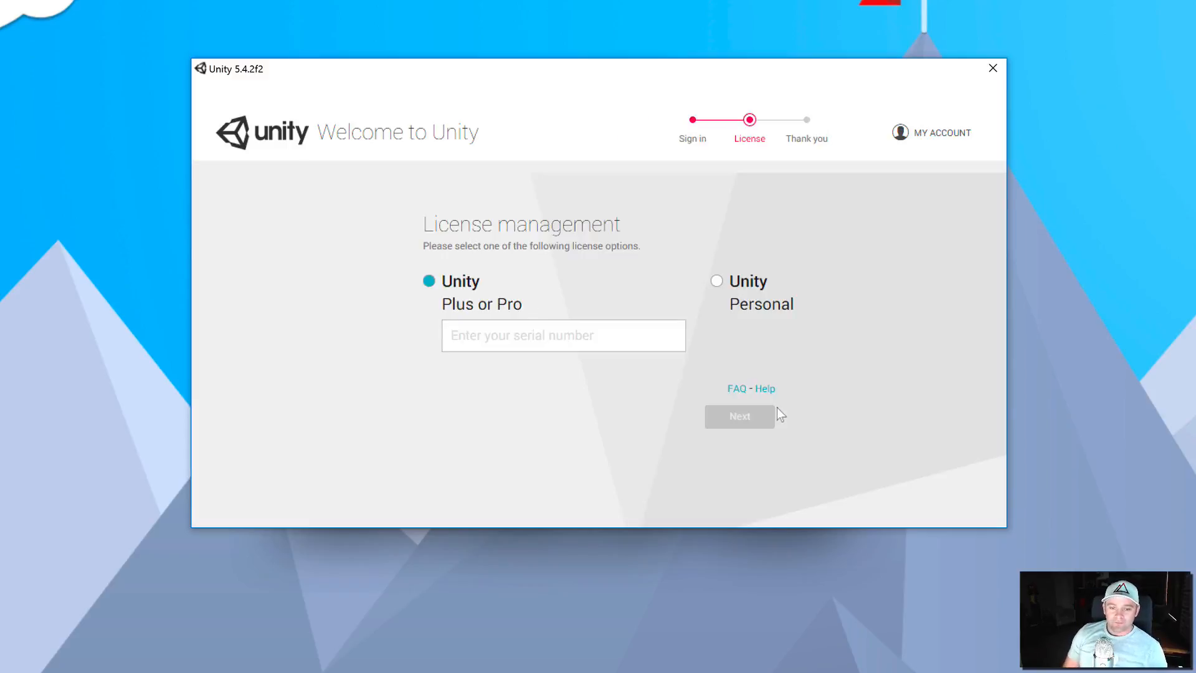
- Activate a Unity Personal license, declaring the organization earned less than $100,000 in gross revenue
left_click(717, 280)
left_click(740, 416)
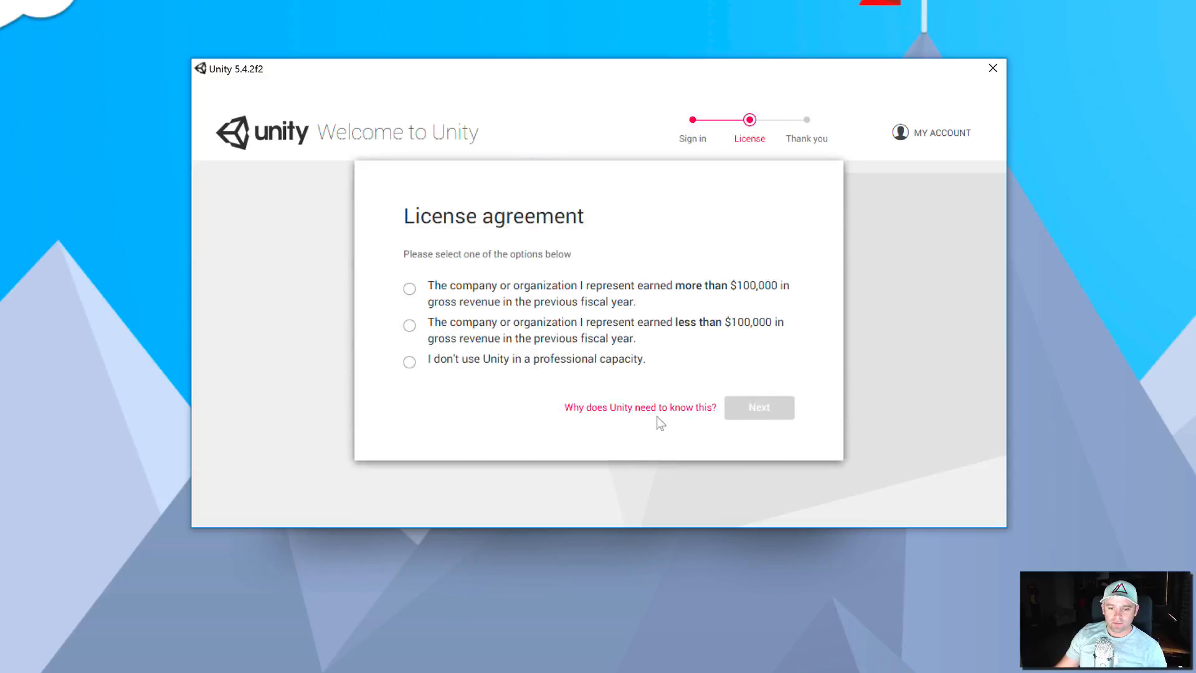
left_click(409, 326)
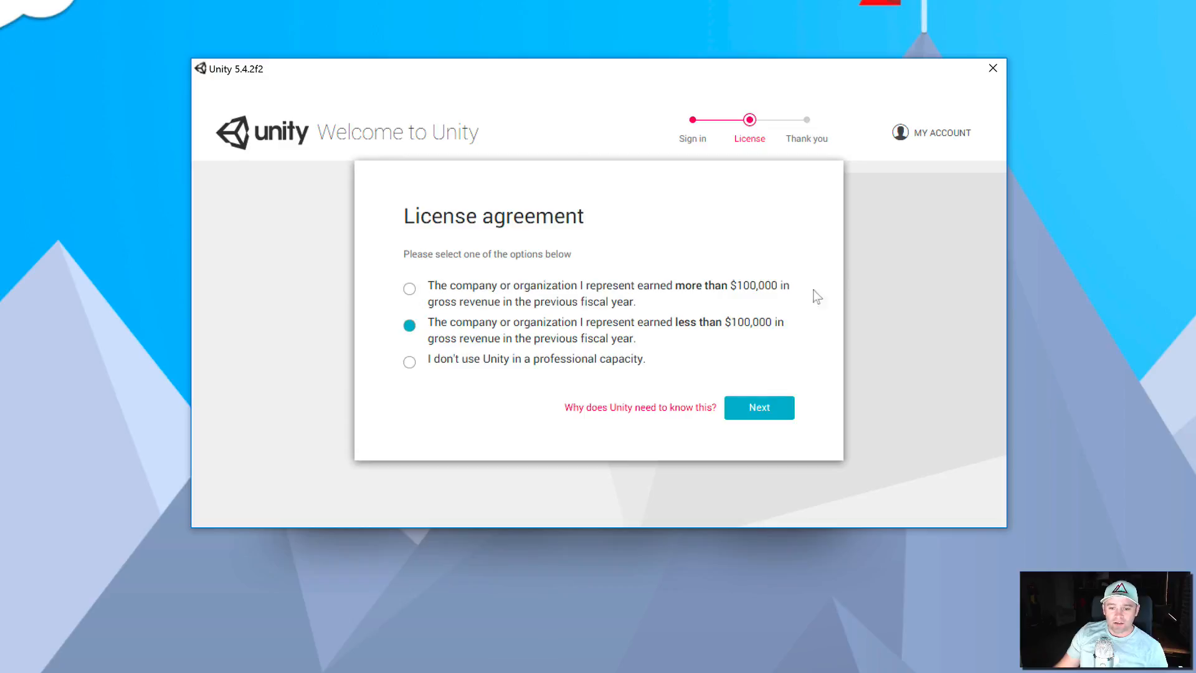
left_click(760, 410)
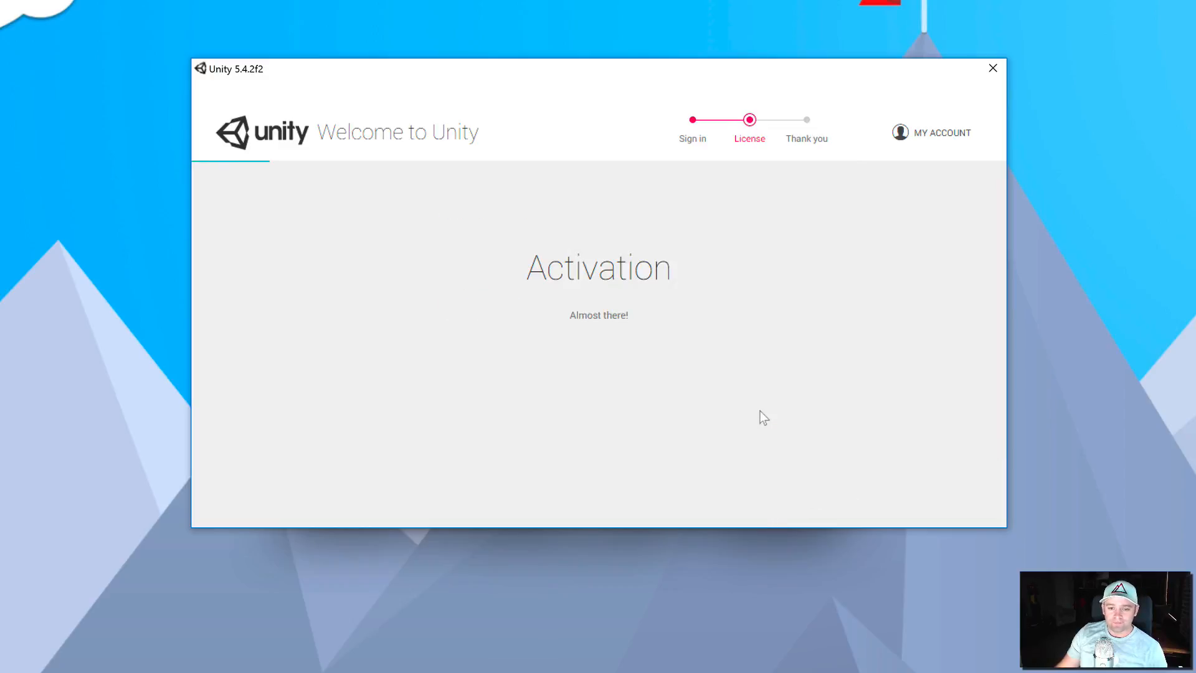
left_click(606, 375)
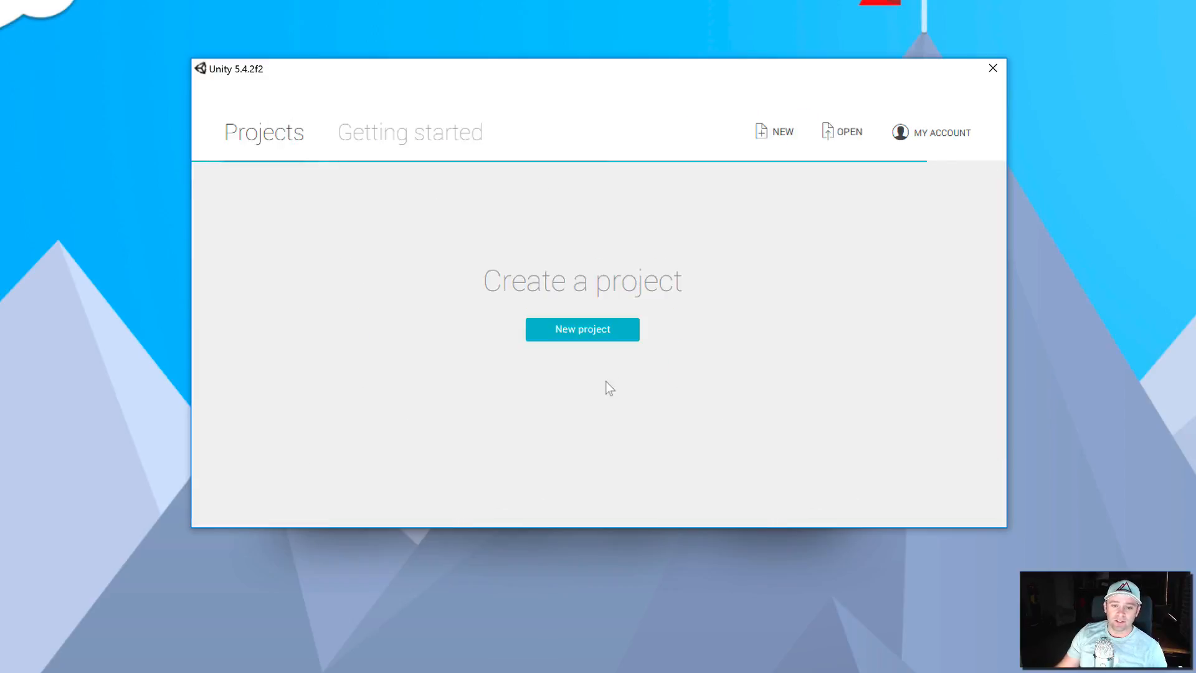
- Start a new project named DeleteMe and try to create it
left_click(595, 335)
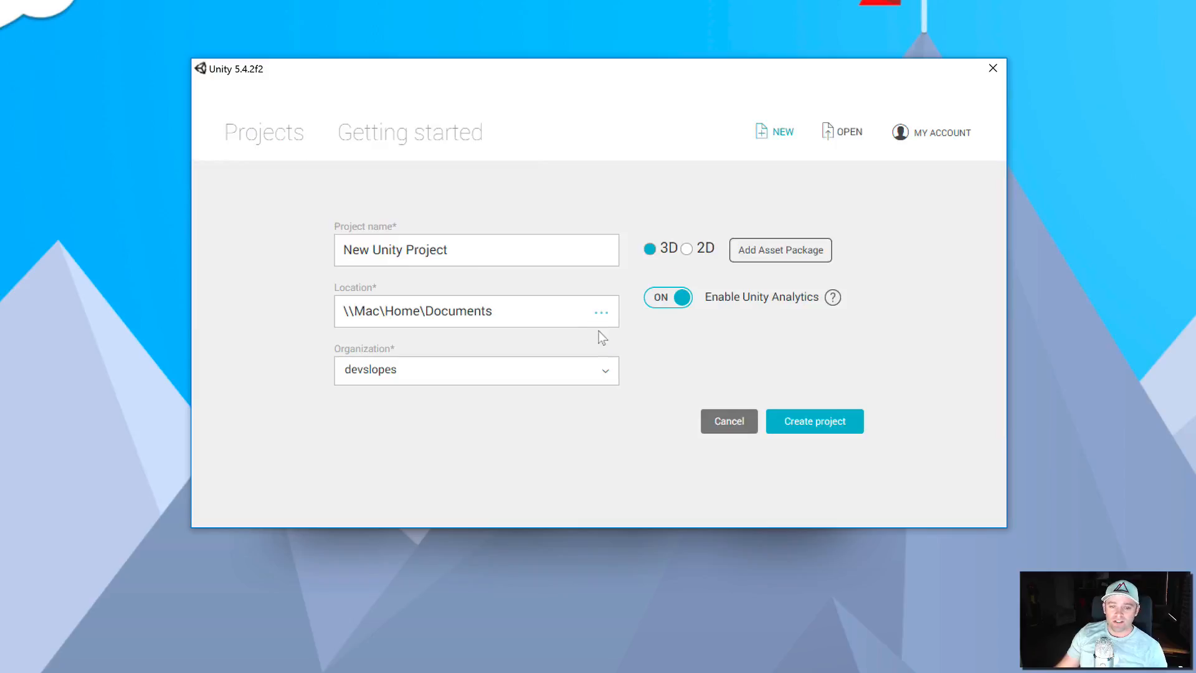
triple_click(490, 250)
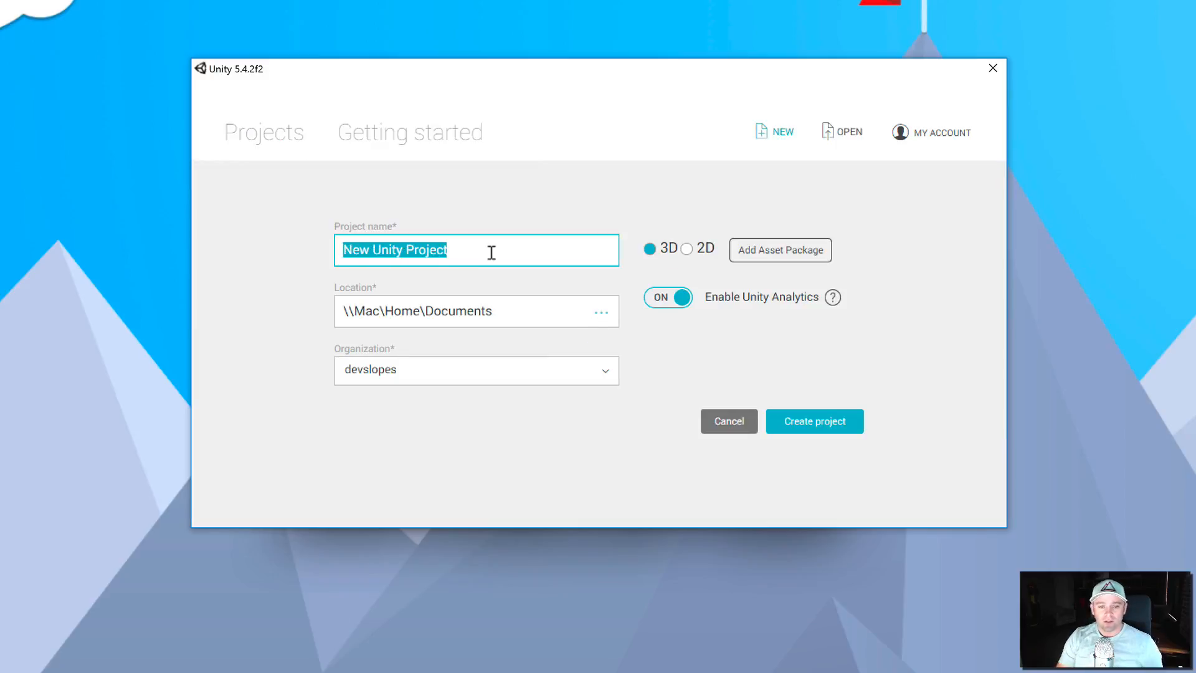
type("JUnk")
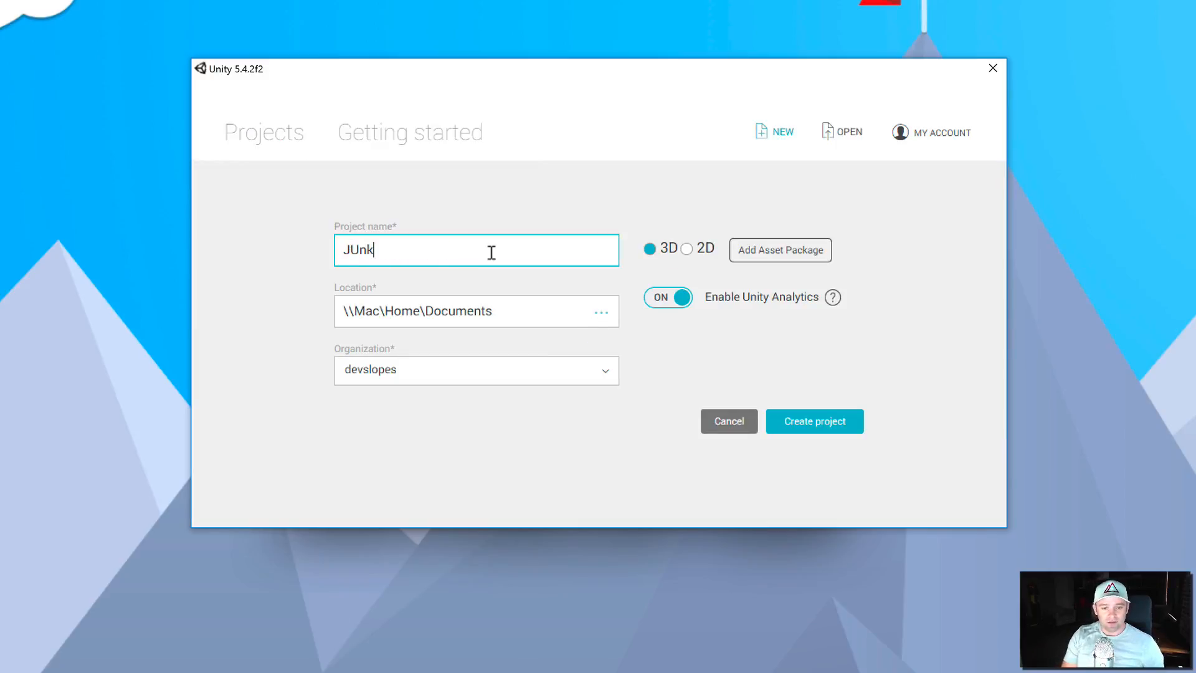
key("BackSpace")
type("DeleteMe")
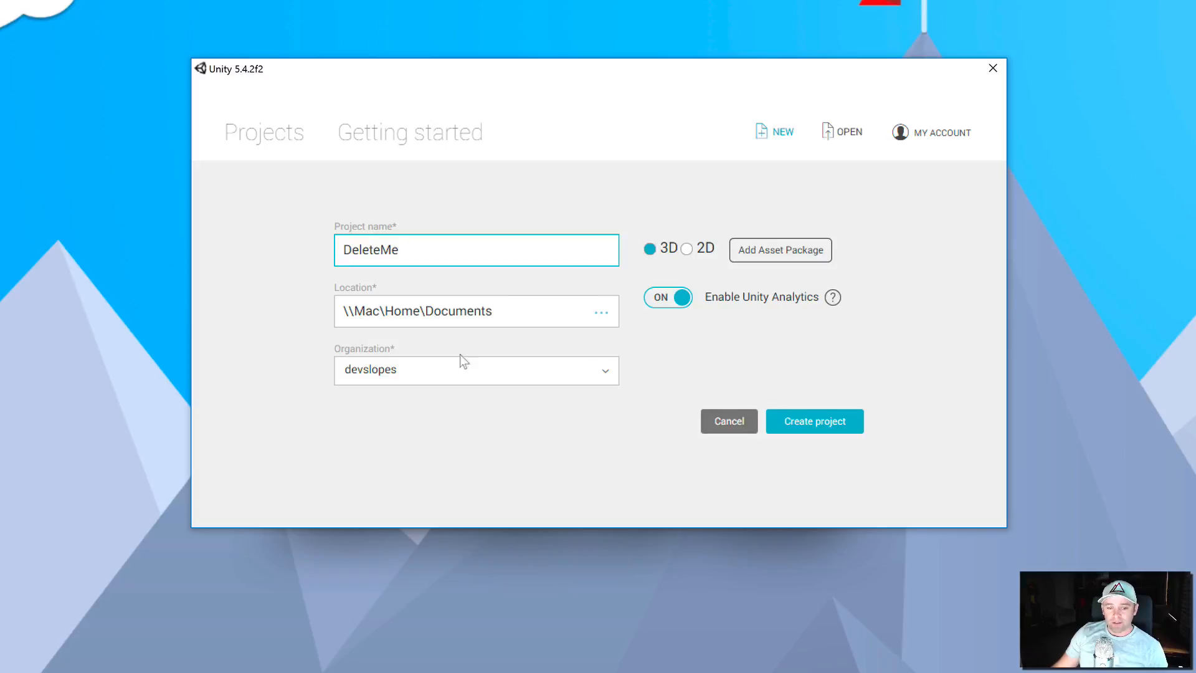
left_click(810, 424)
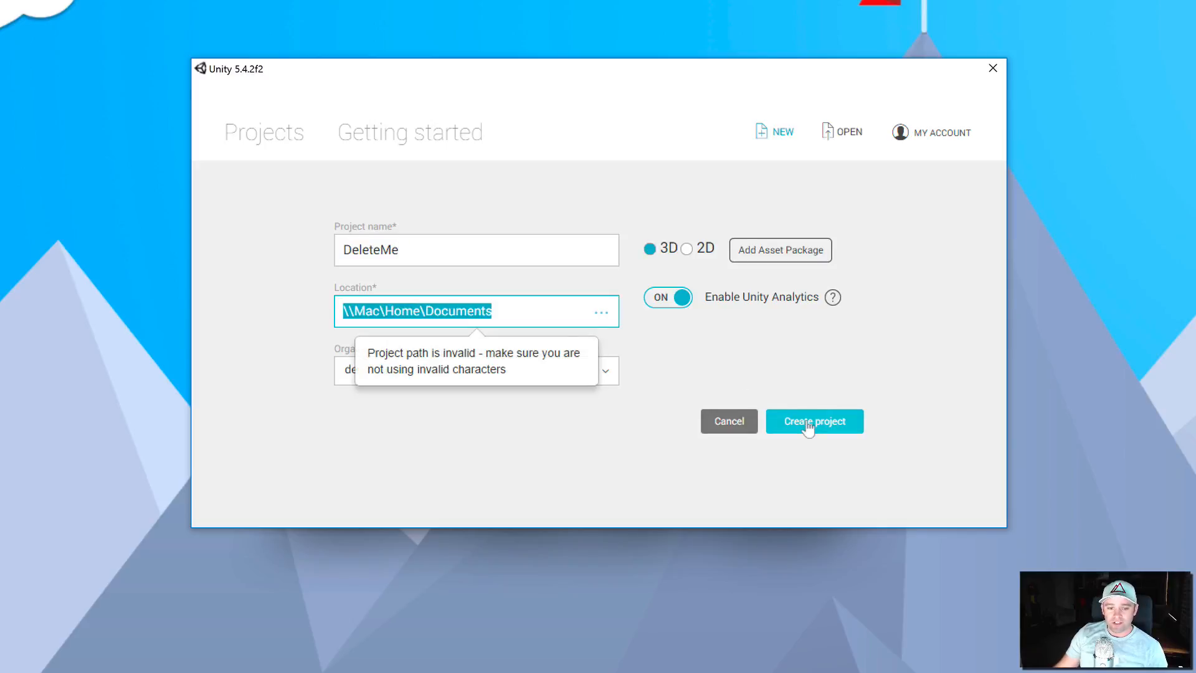
- Choose the Documents folder as the project location and try creating the project again
left_click(601, 311)
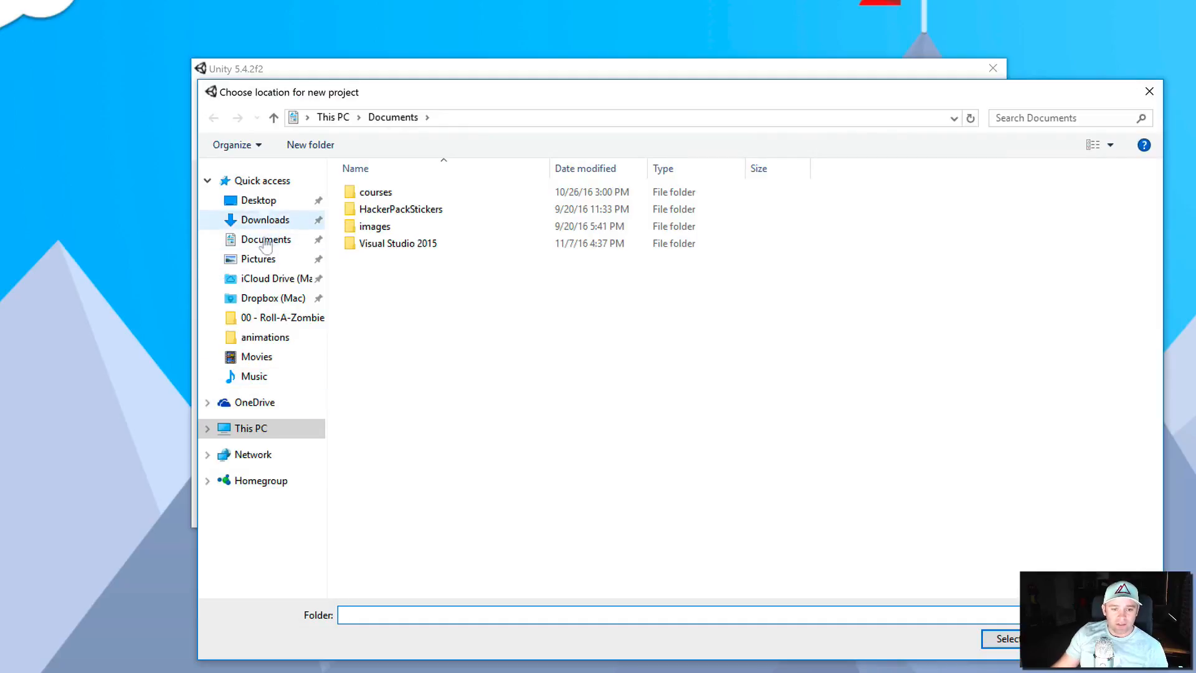
left_click(266, 241)
left_click(1000, 638)
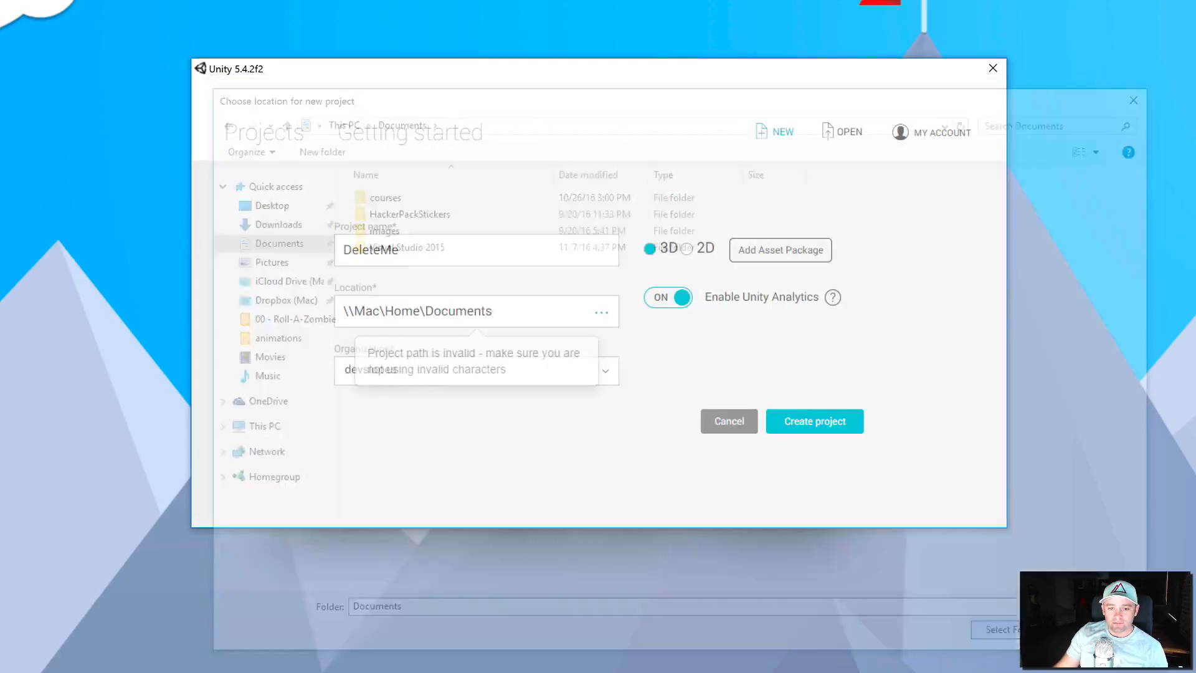
left_click(825, 433)
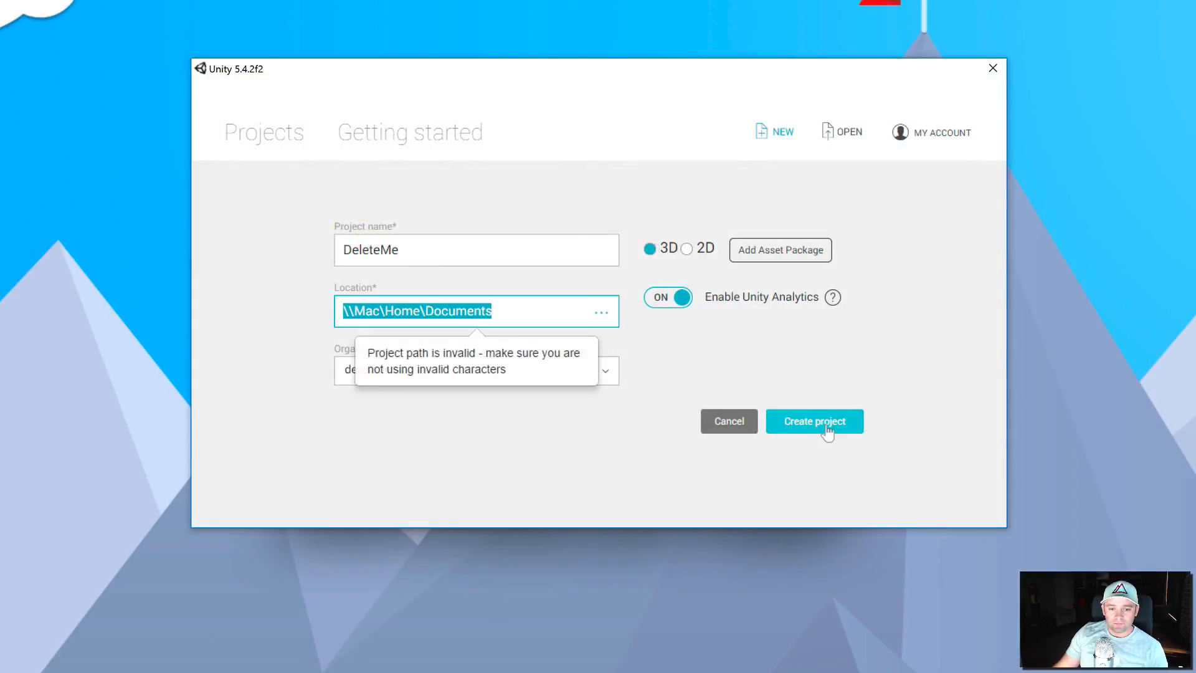
- Set the project location to the Desktop folder and try creating the project again
left_click(602, 316)
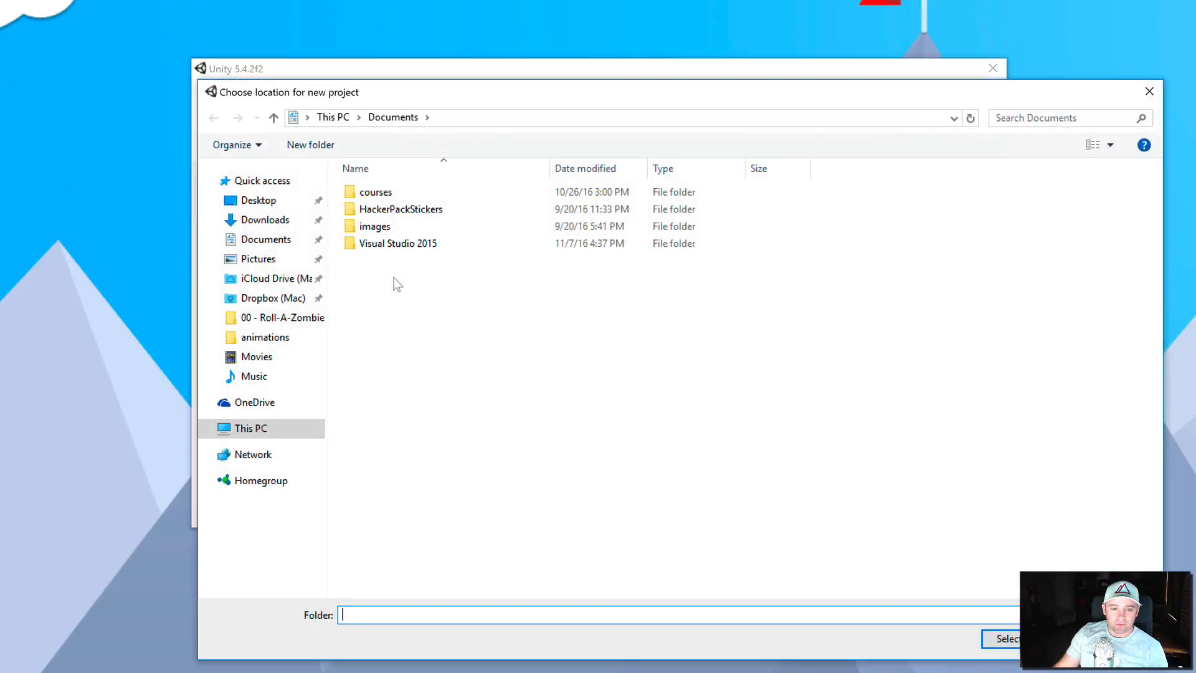
left_click(256, 200)
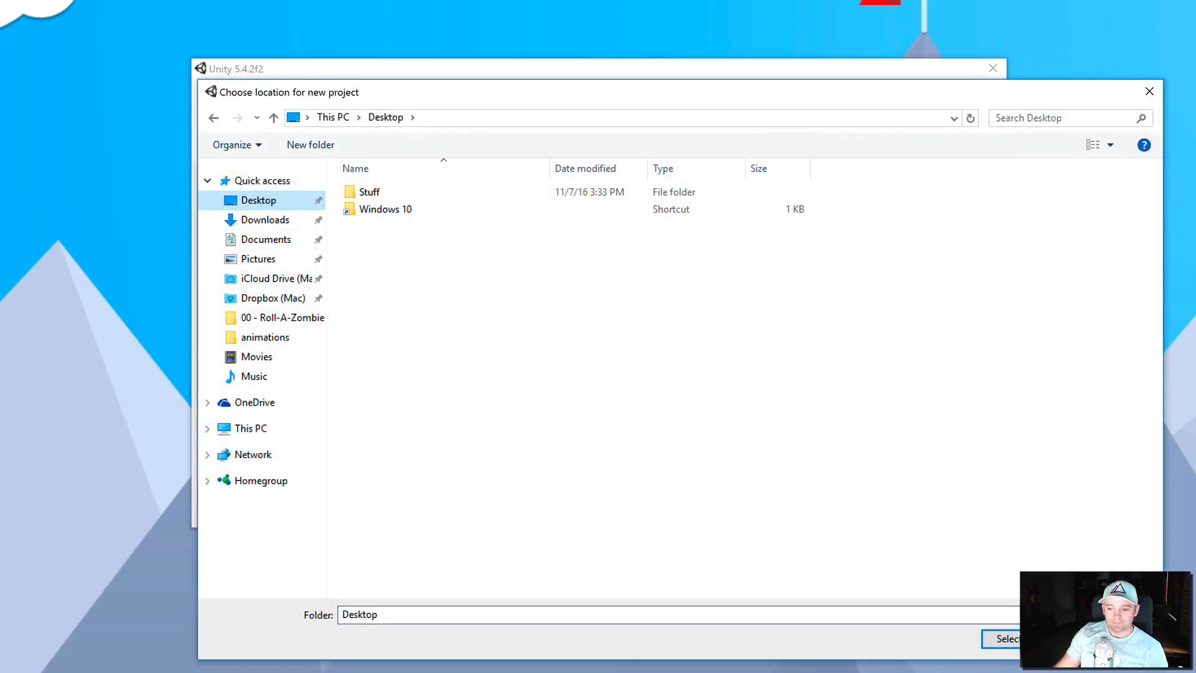
left_click(1002, 638)
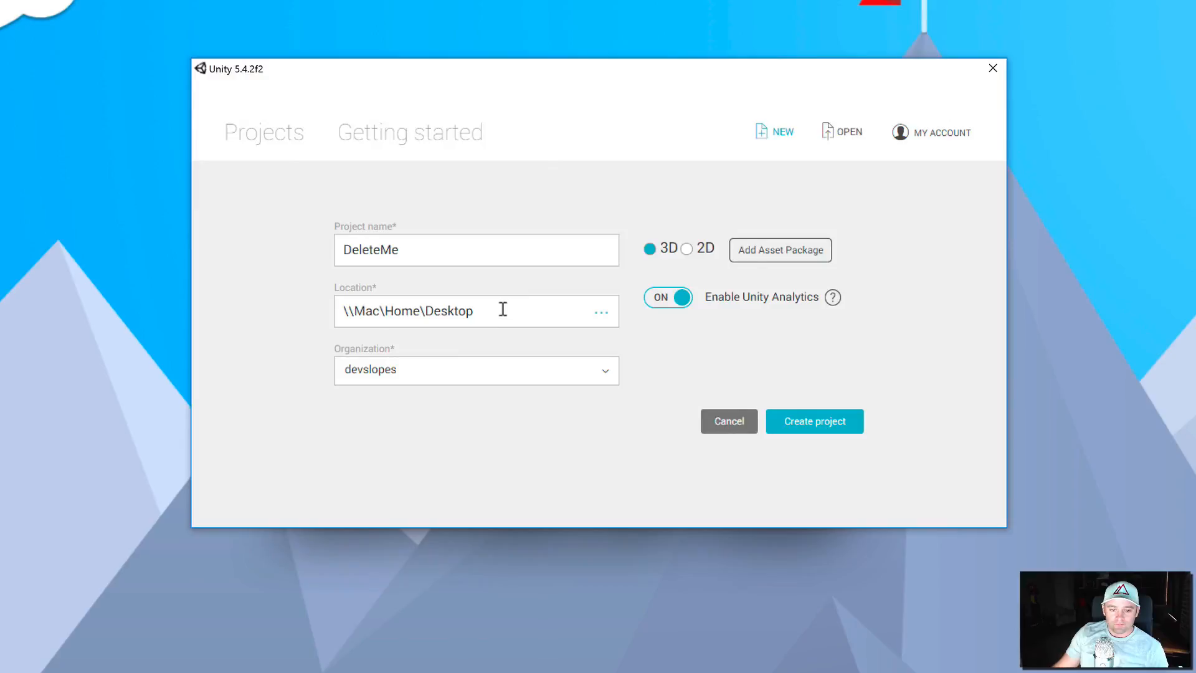
left_click(517, 309)
left_click(814, 429)
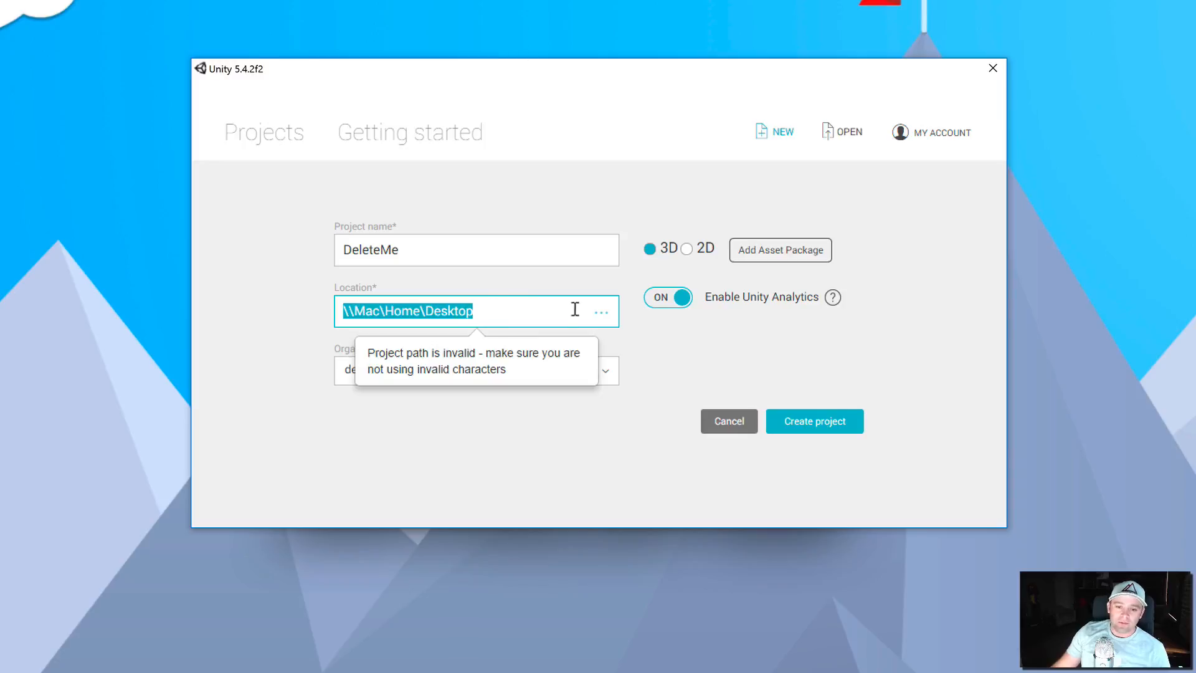
- Set the project location to the root of Local Disk (C:) and create the project
left_click(601, 312)
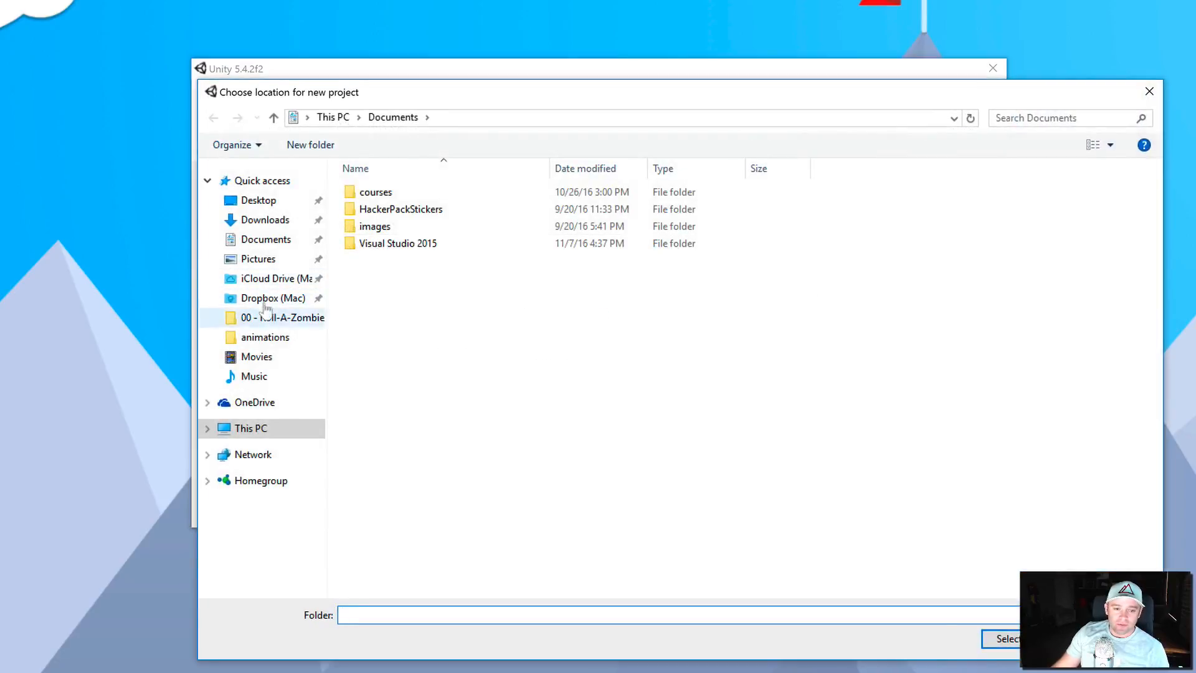
left_click(207, 427)
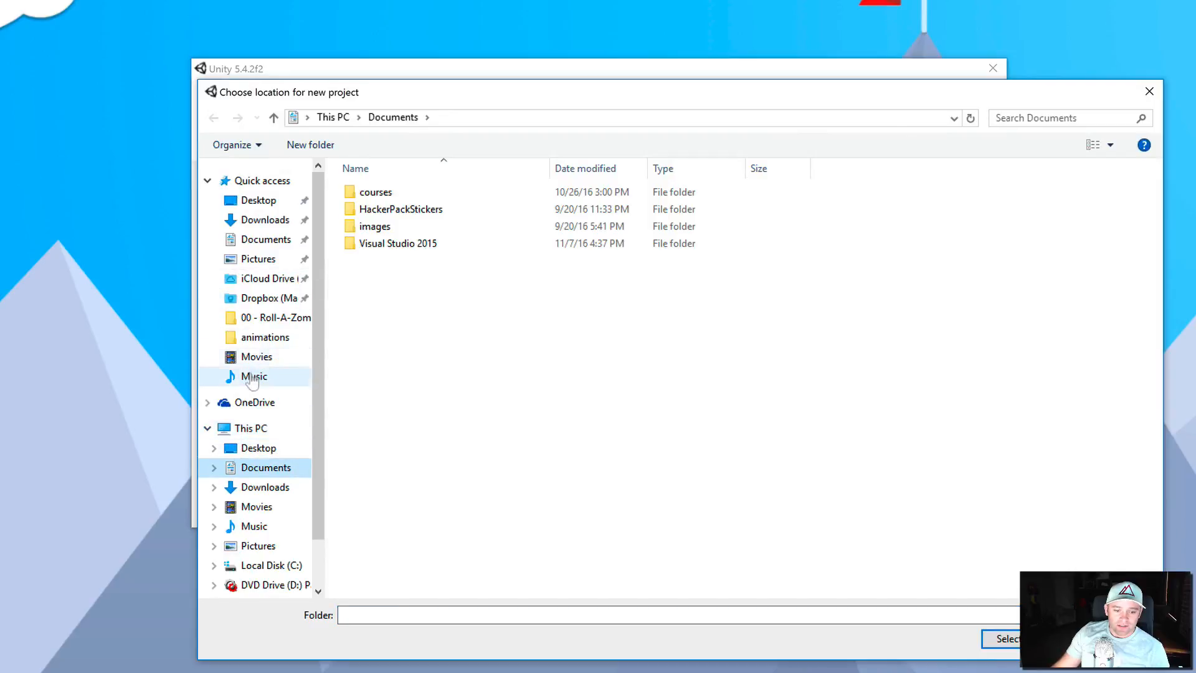
scroll(261, 492, "down", 1)
left_click(268, 532)
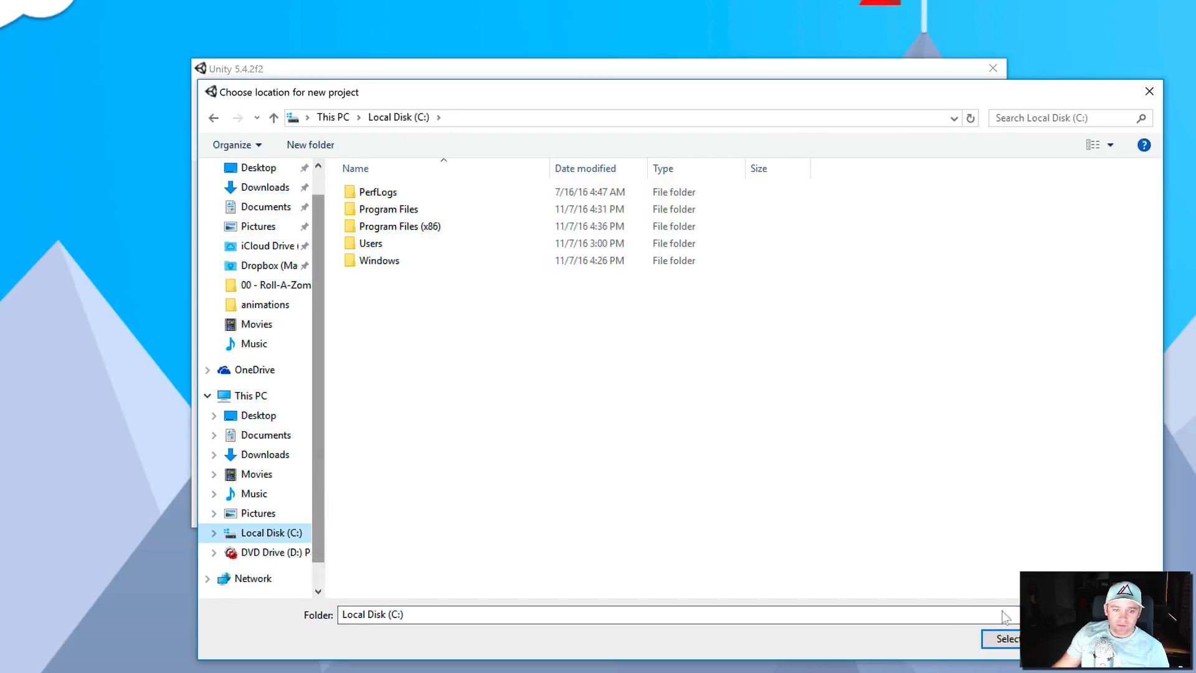
left_click(333, 117)
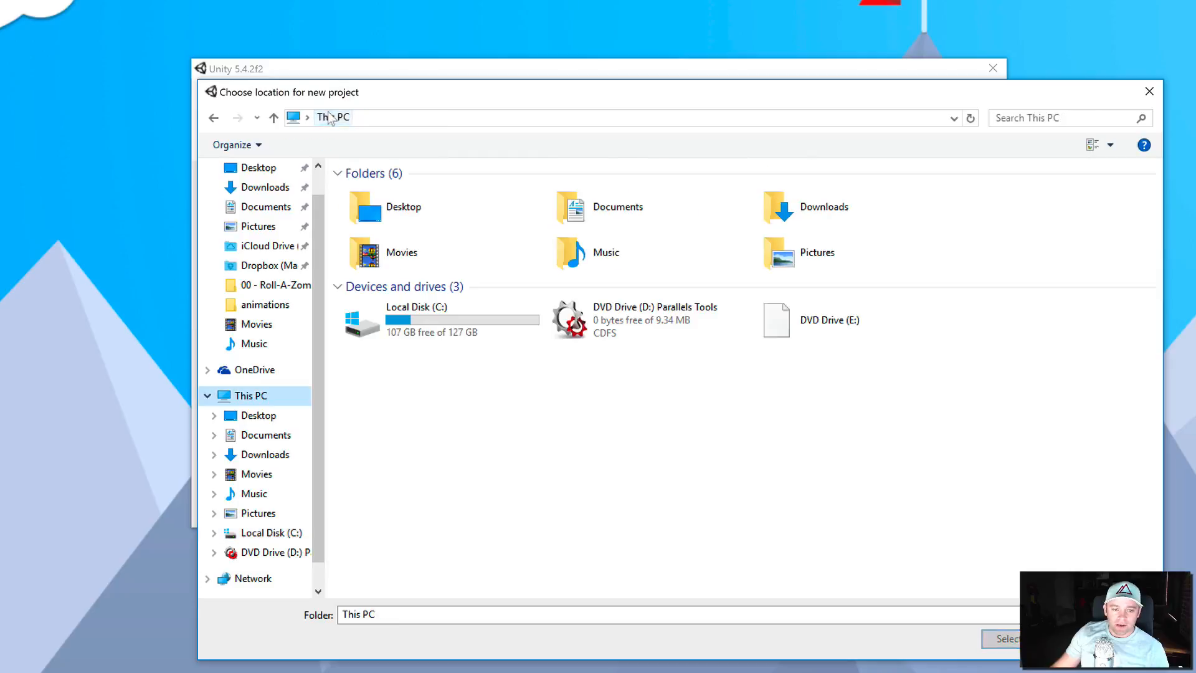
left_click(268, 533)
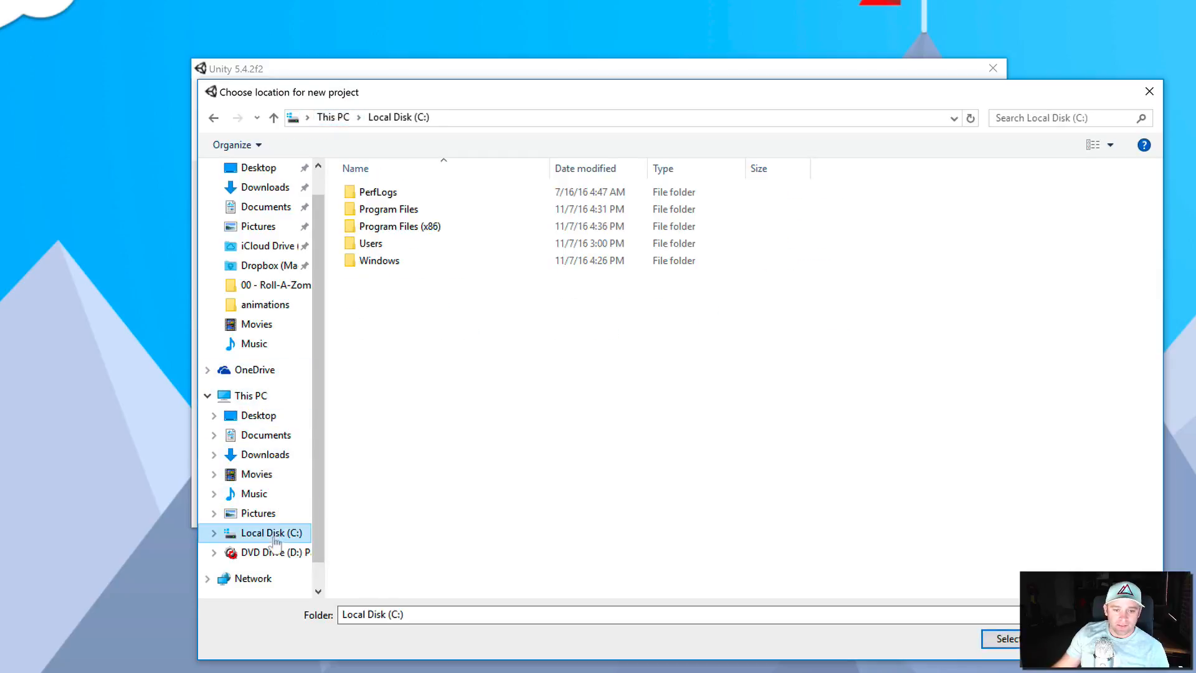
left_click(510, 119)
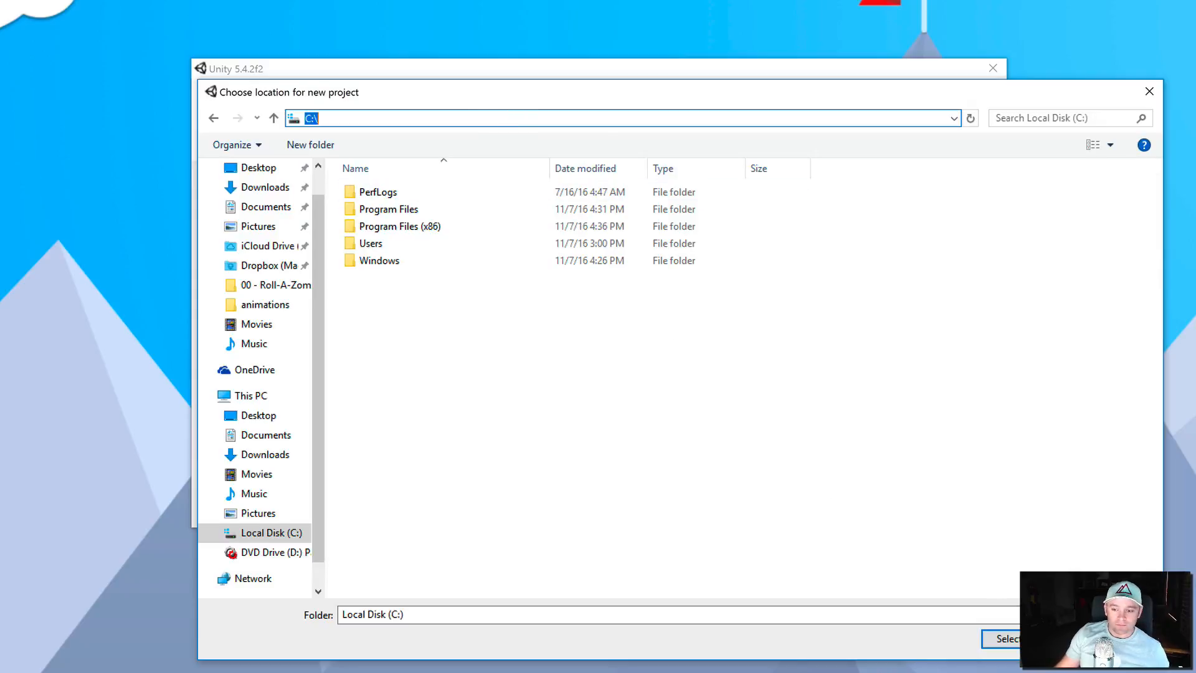
left_click(1025, 638)
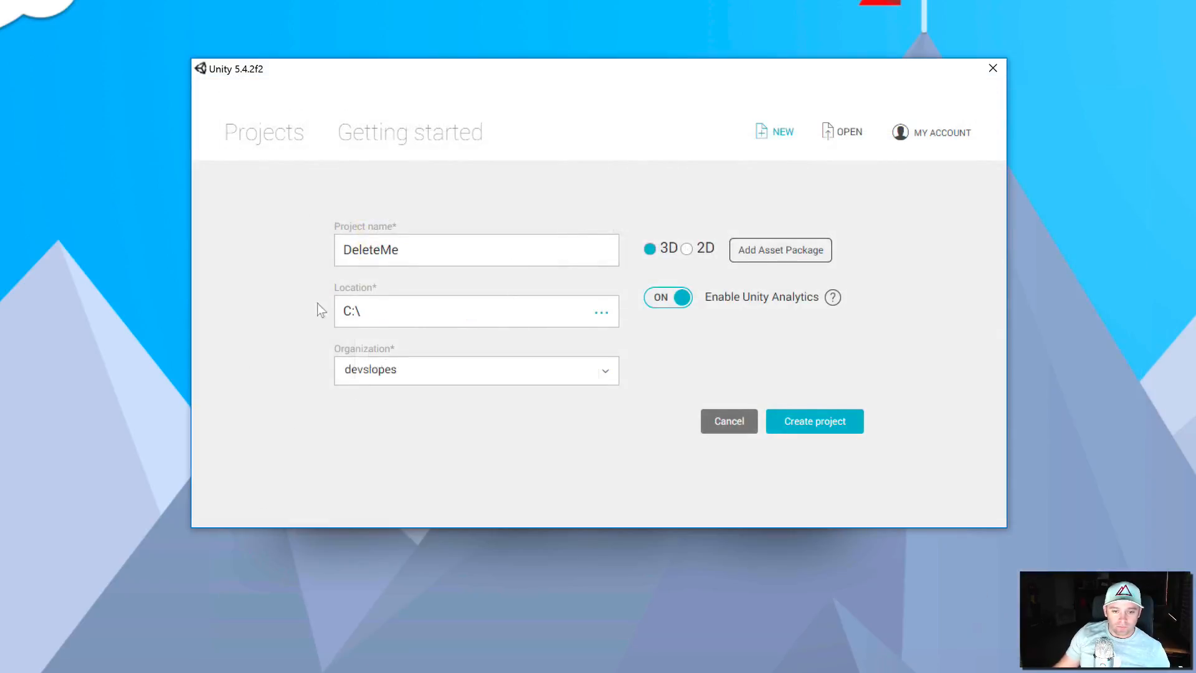
left_click(442, 320)
left_click(814, 421)
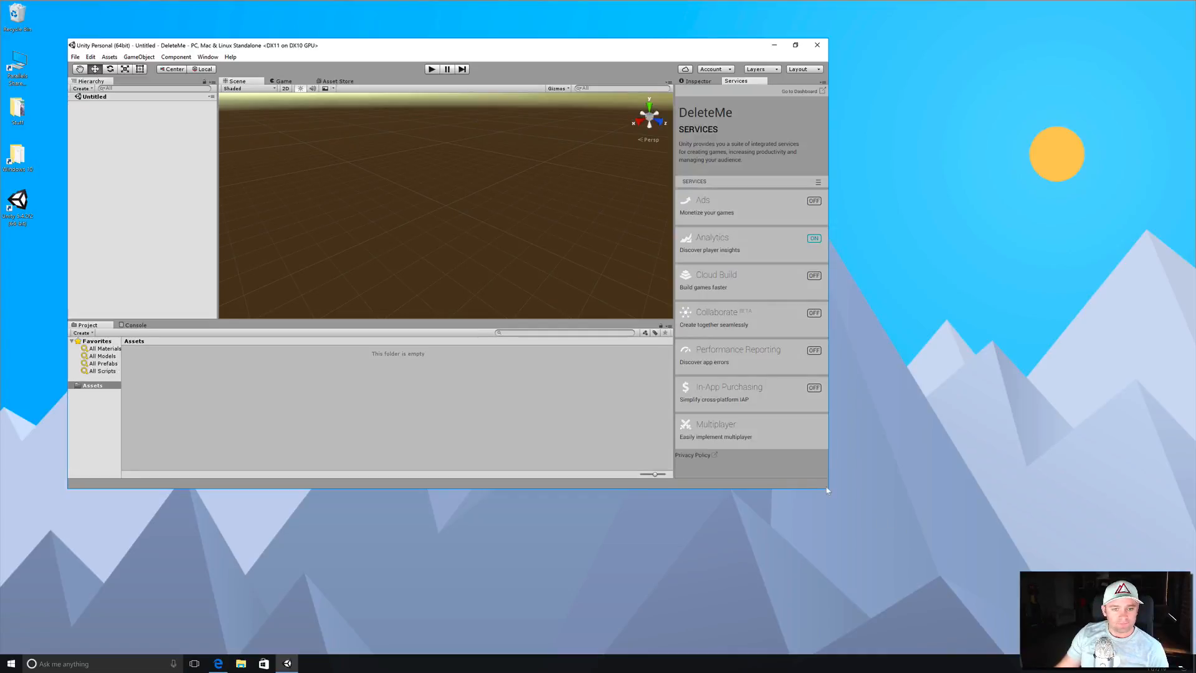
- Create a C# script named Test in the project's Assets folder
left_click_drag(577, 51, 569, 39)
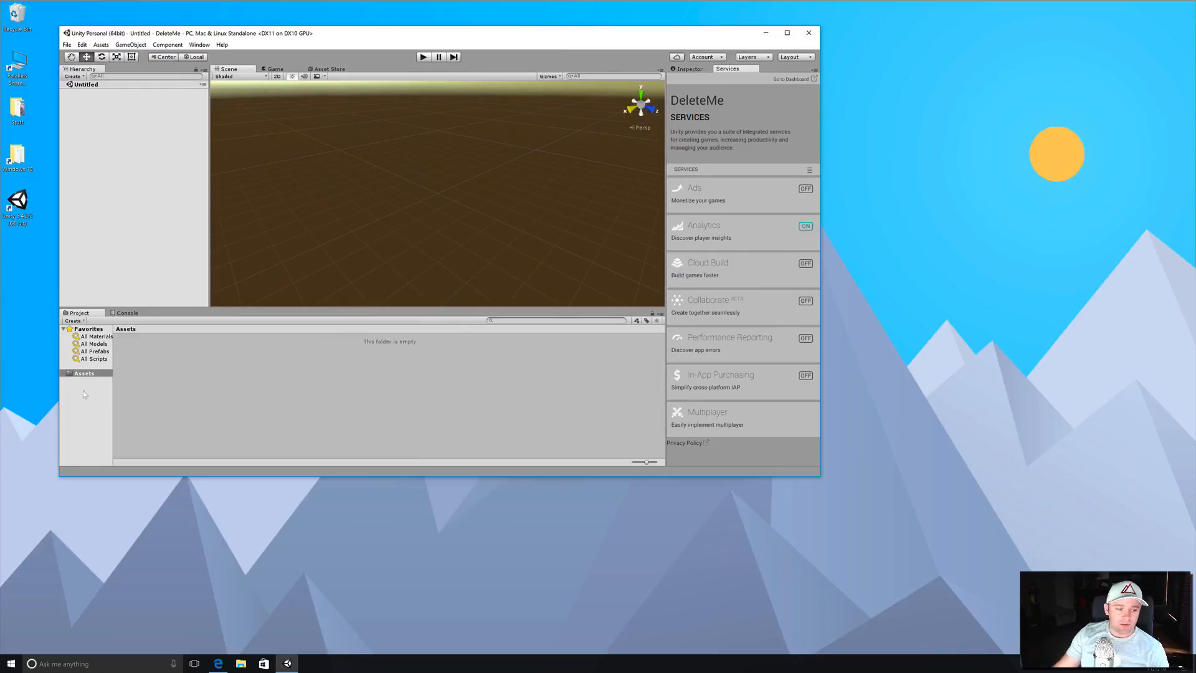
right_click(84, 373)
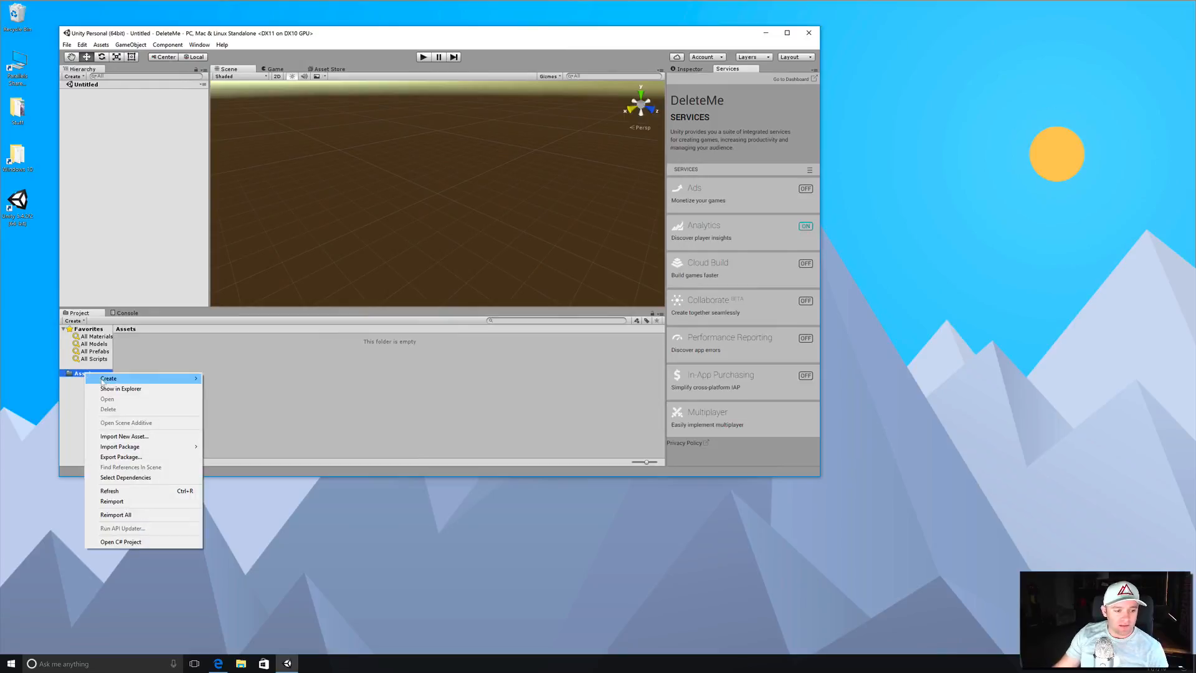
mouse_move(103, 381)
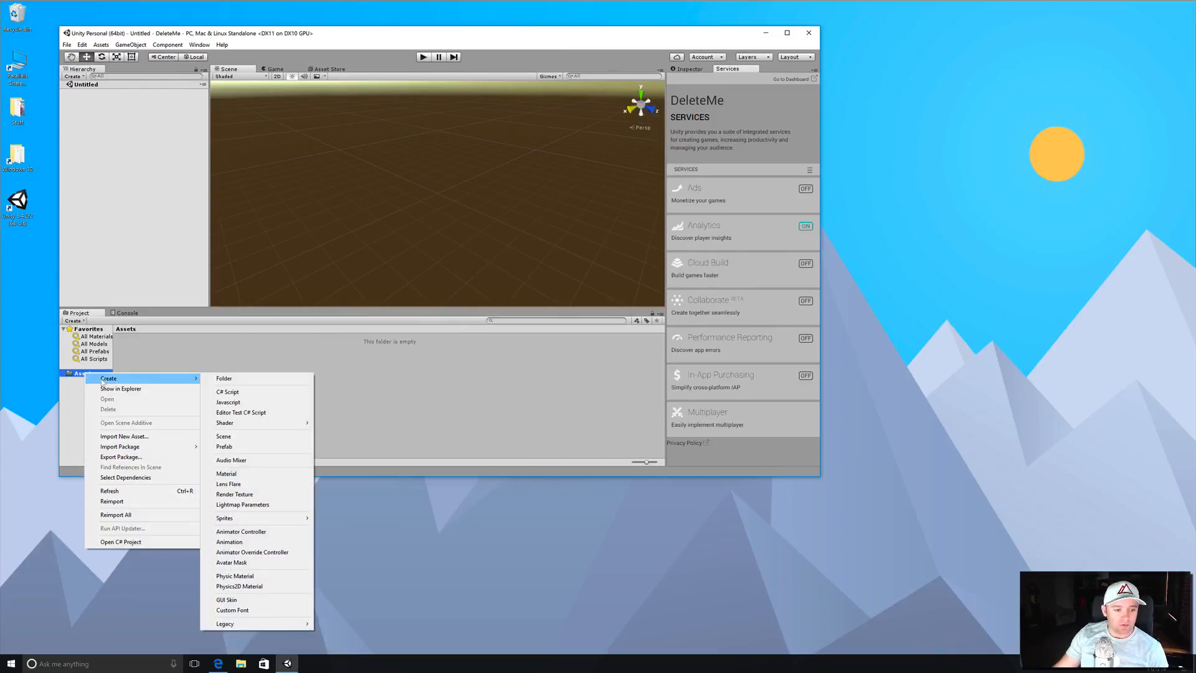
left_click(239, 394)
type("Test")
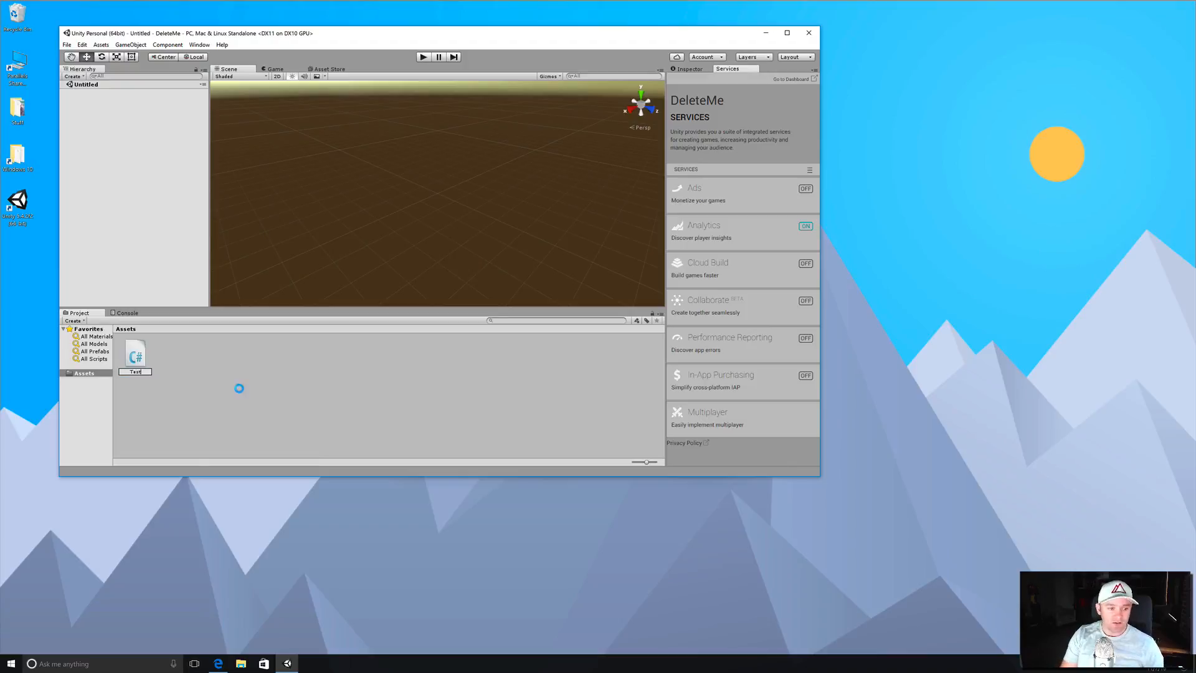
key("Return")
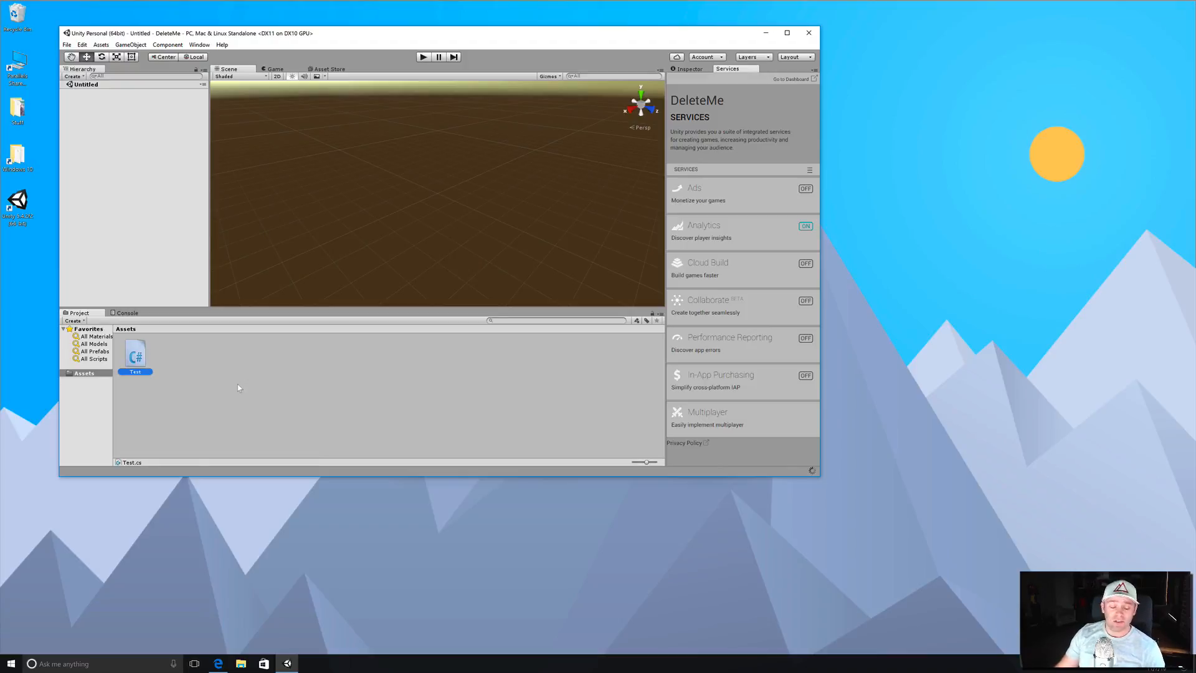
- Open the Test script in Visual Studio, skipping sign-in and starting with General settings and the Blue theme
double_click(137, 357)
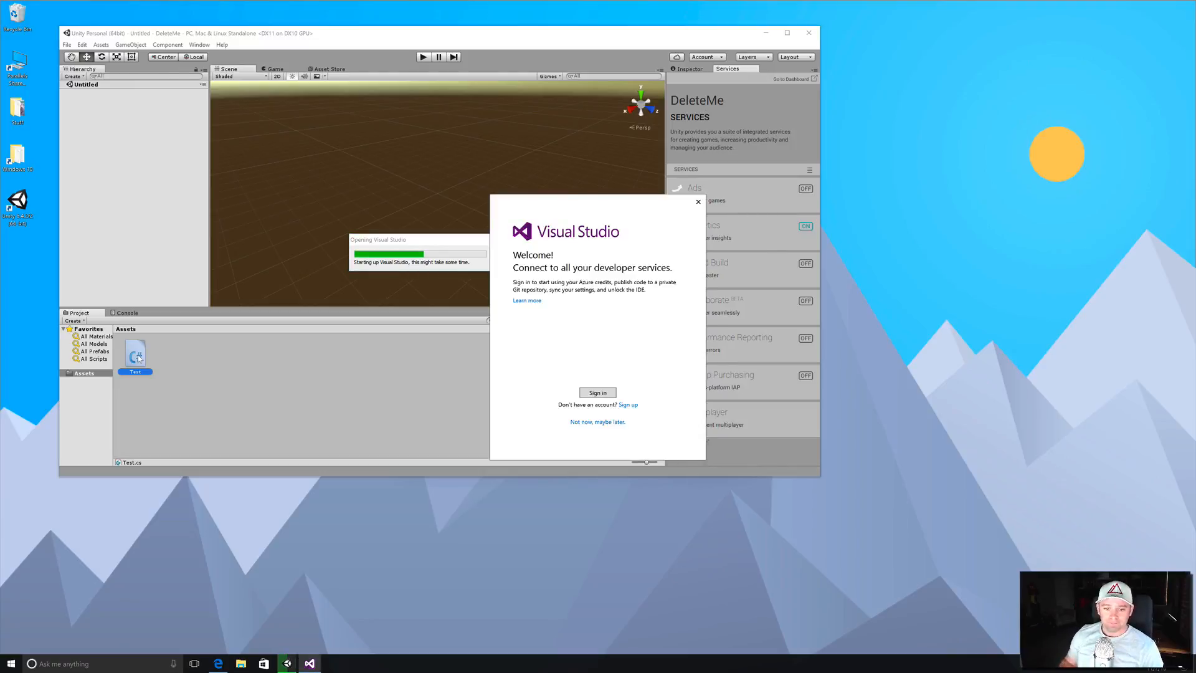
left_click(596, 423)
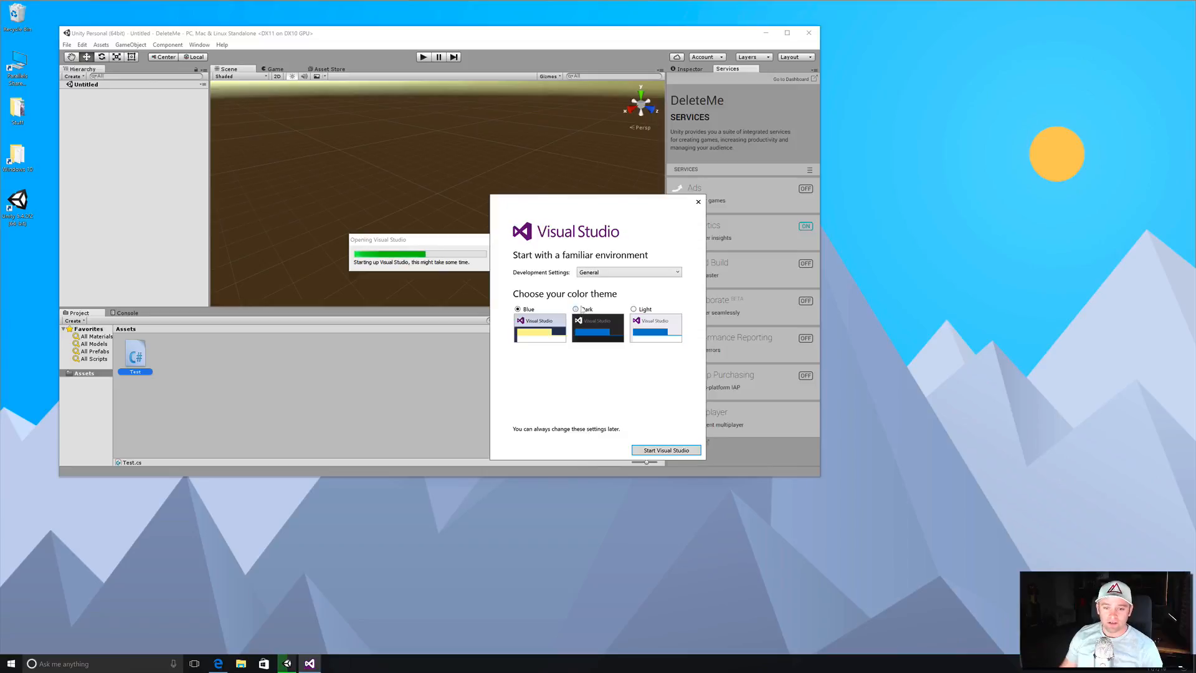
left_click(662, 450)
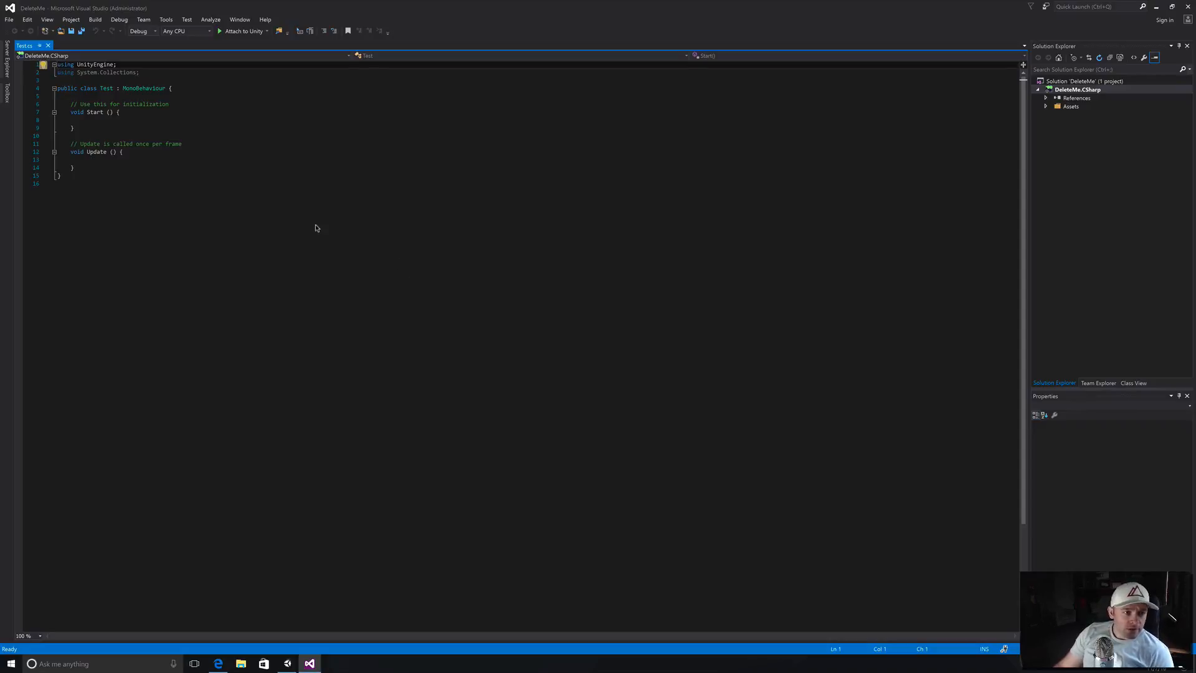
- Examine the generated code of the Test script in the editor
left_click(278, 212)
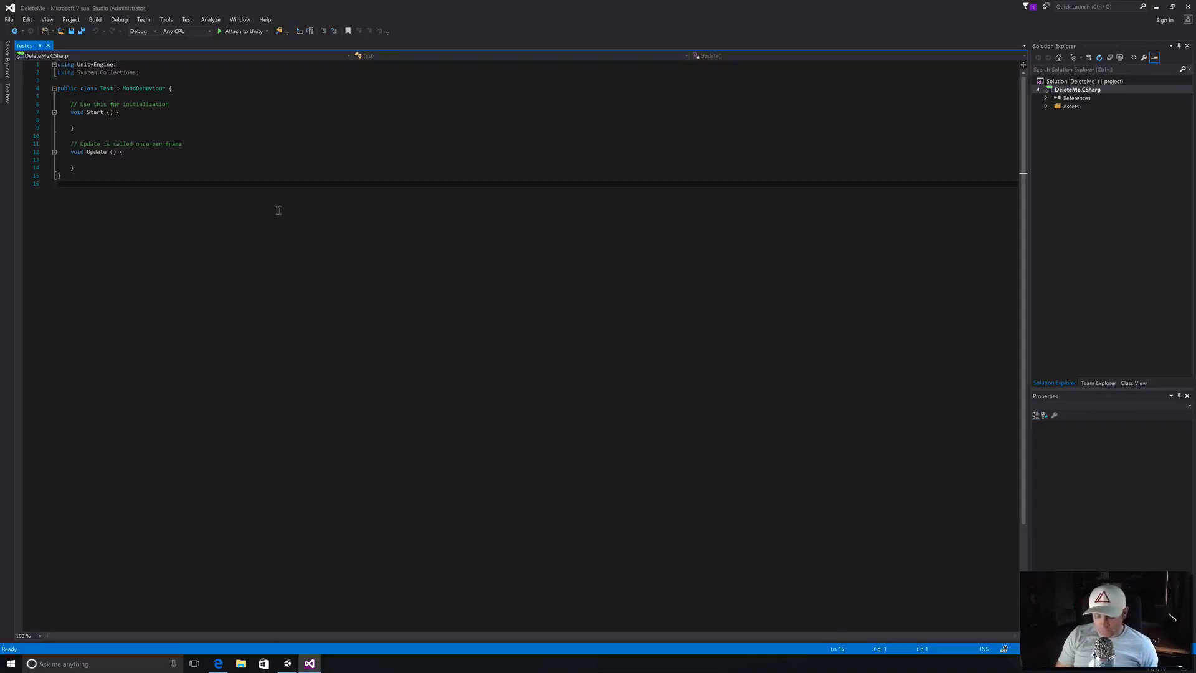
key("super+plus")
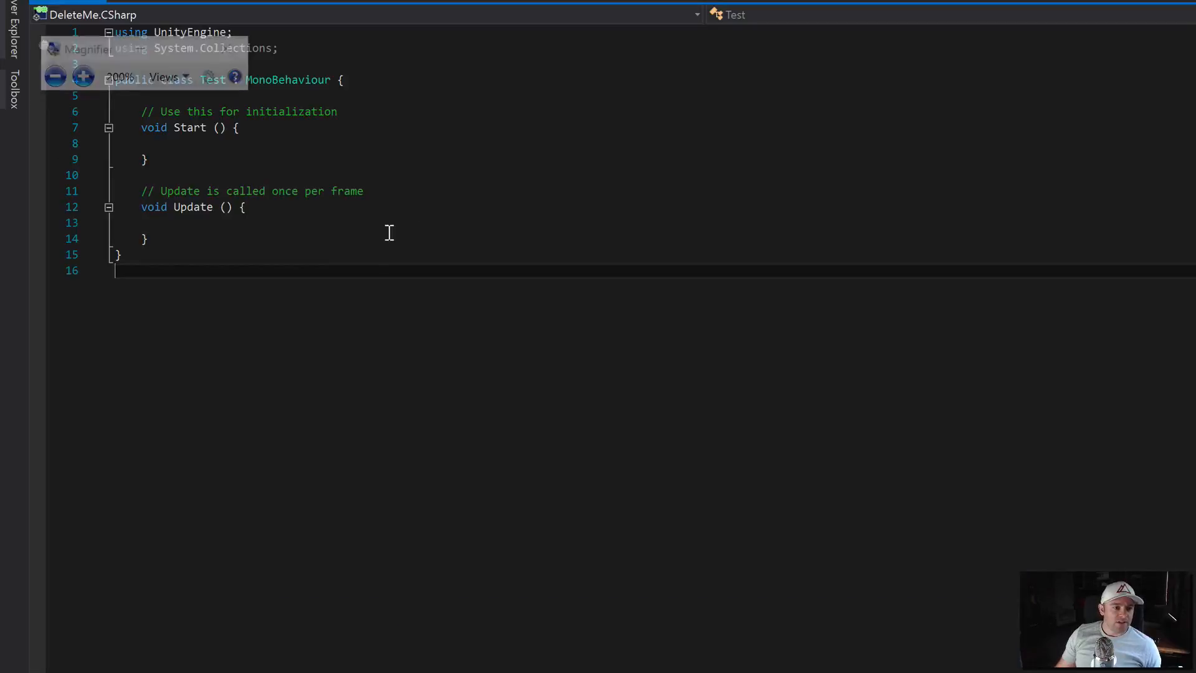
key("super")
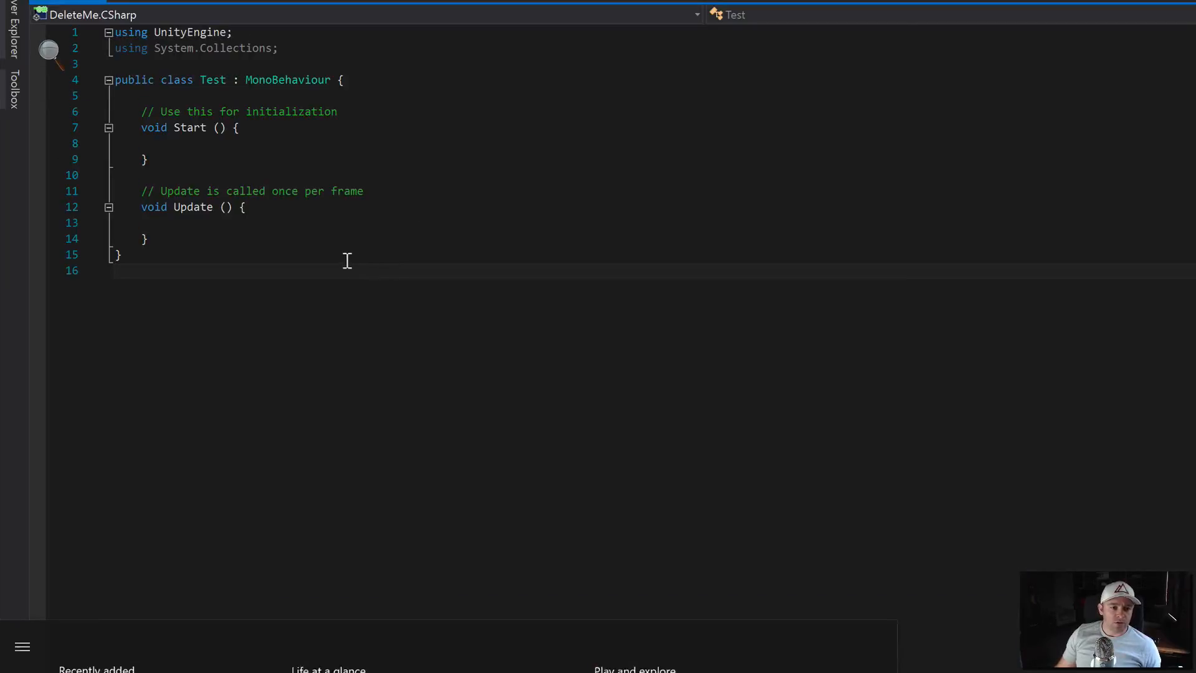
key("super")
key("super")
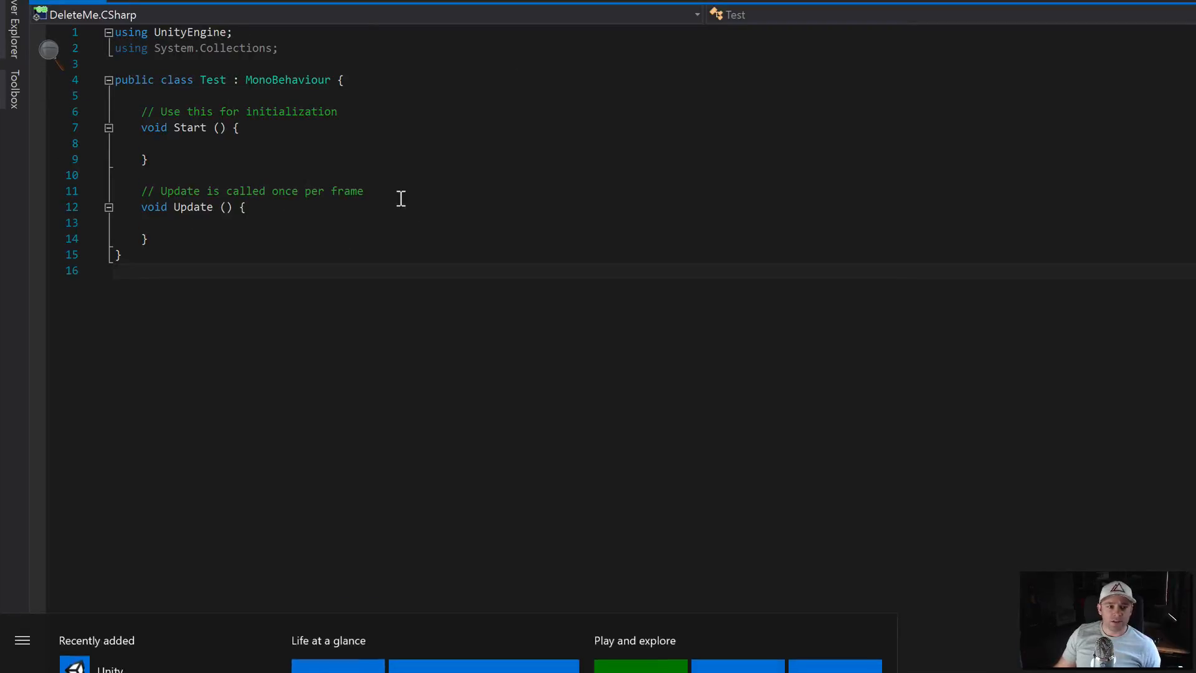
scroll(401, 198, "down", 5)
key("super")
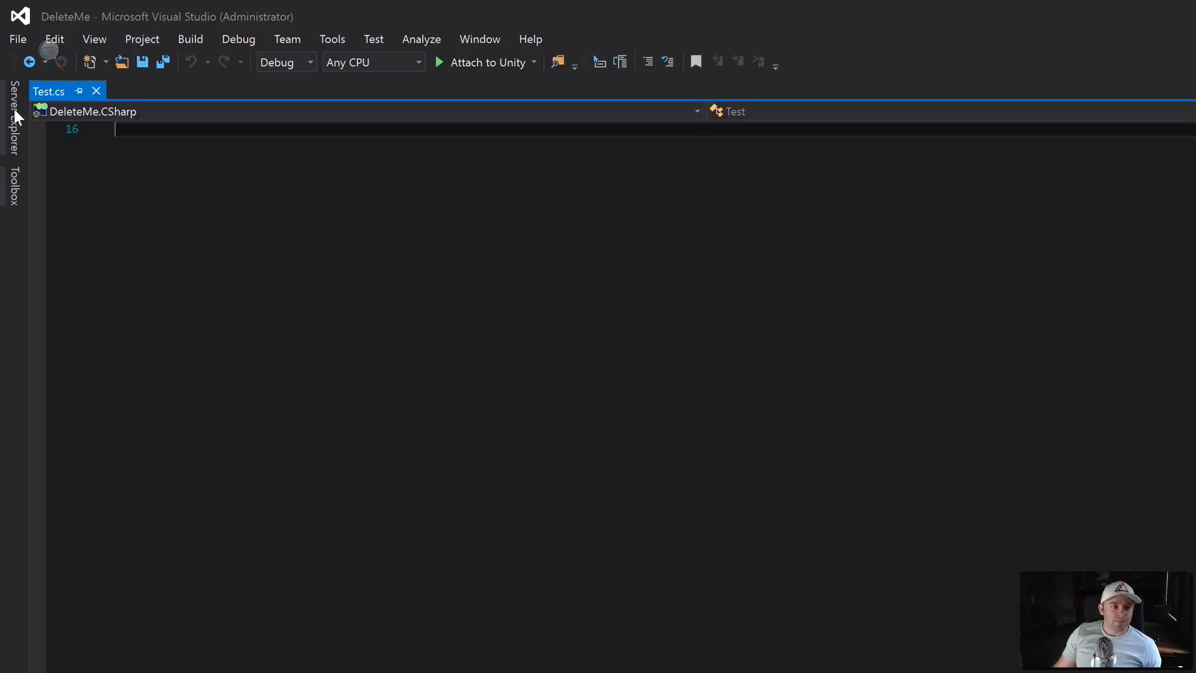
scroll(221, 235, "up", 5)
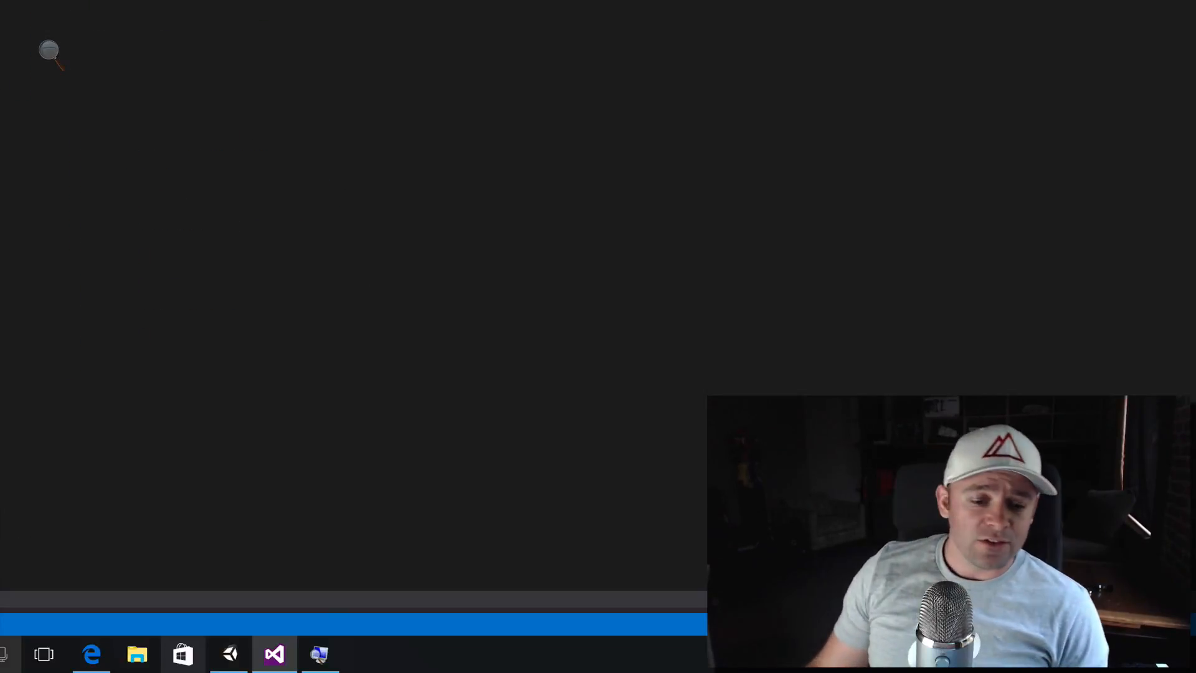
- Switch to Unity, move and enlarge its editor window, then bring Visual Studio back to the front
left_click(230, 654)
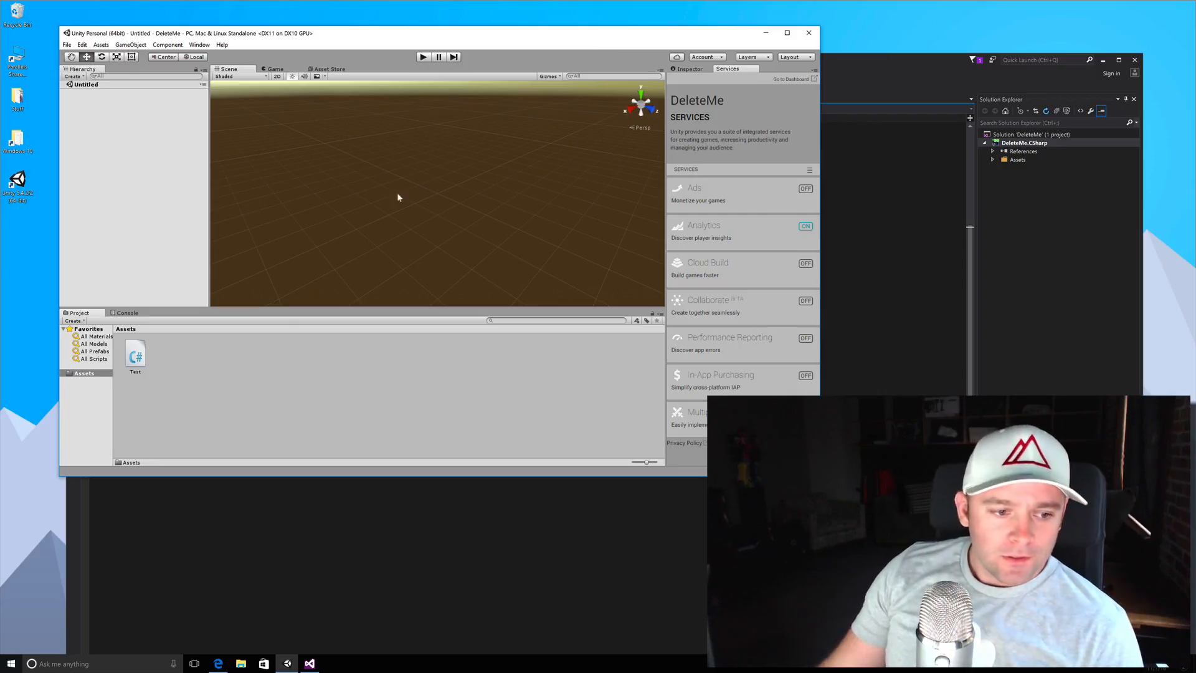
left_click_drag(288, 34, 276, 23)
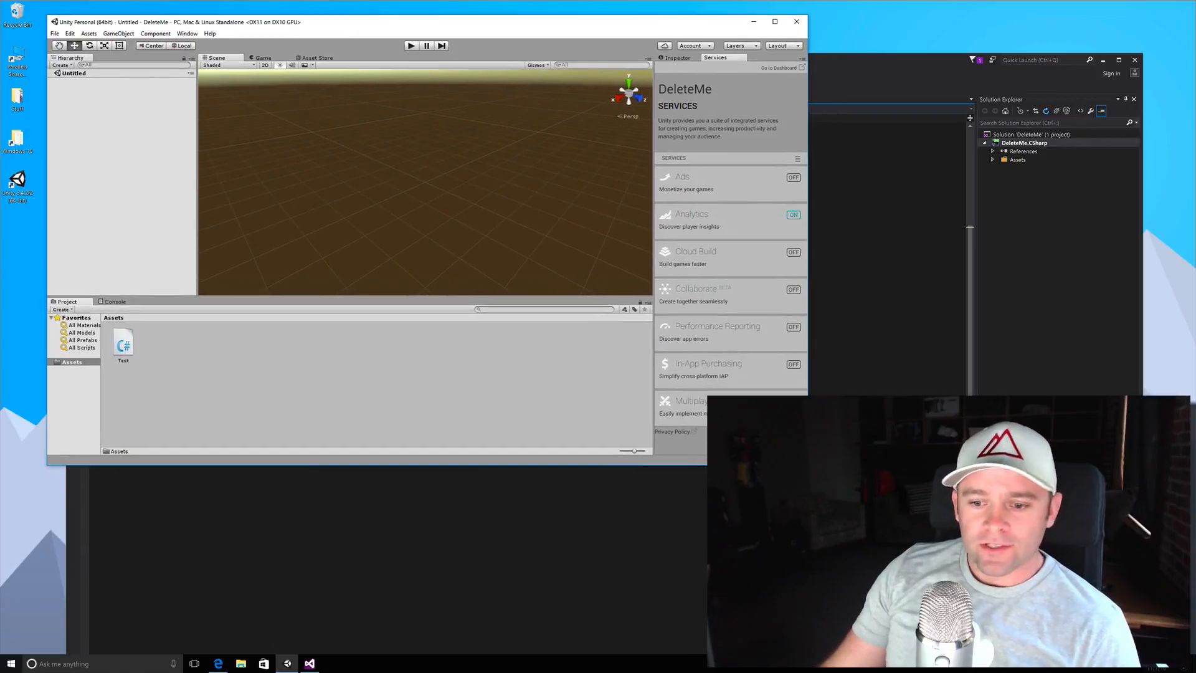
left_click_drag(808, 464, 993, 602)
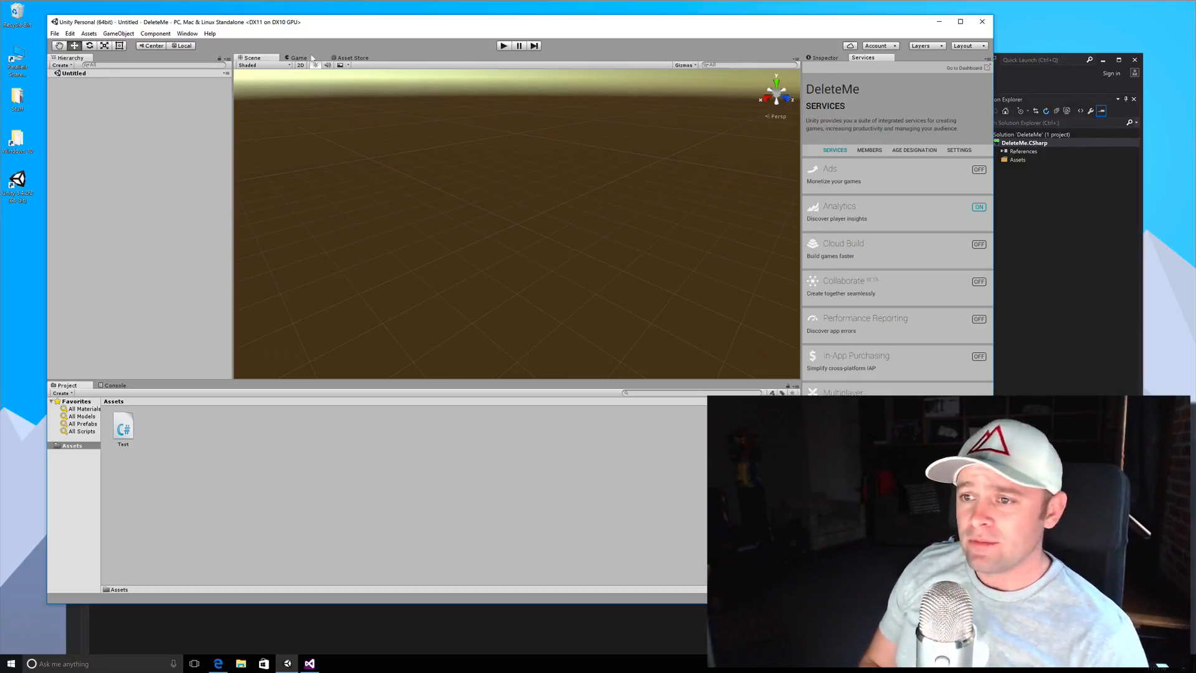
left_click(1036, 72)
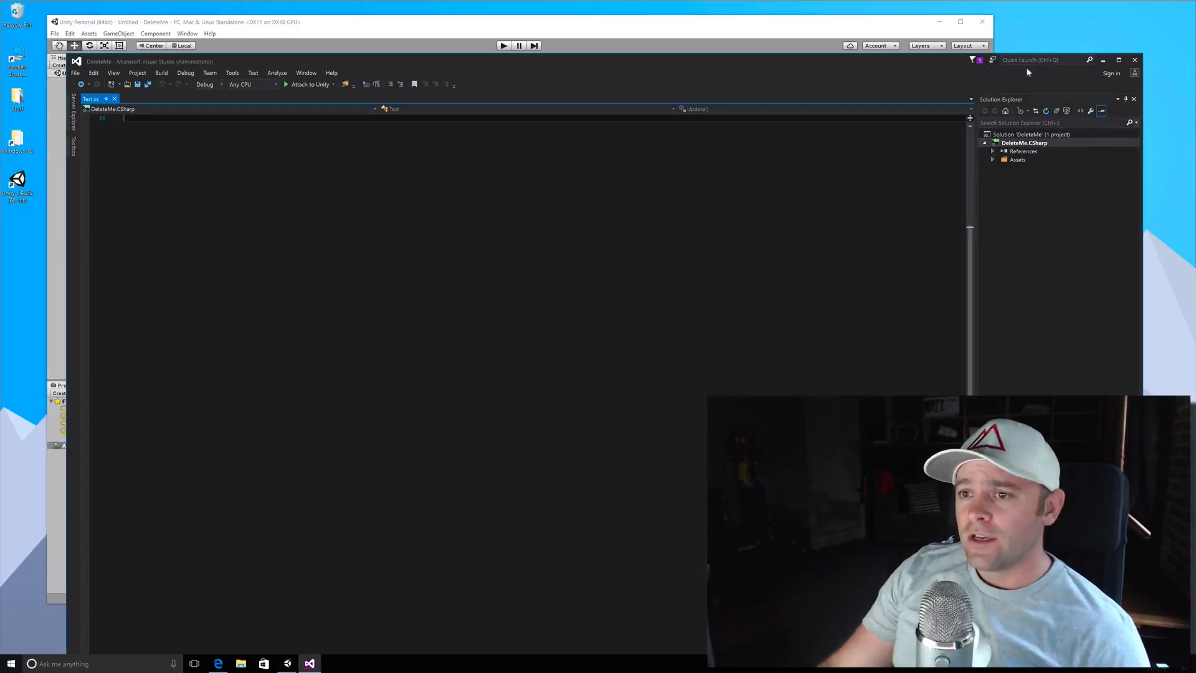